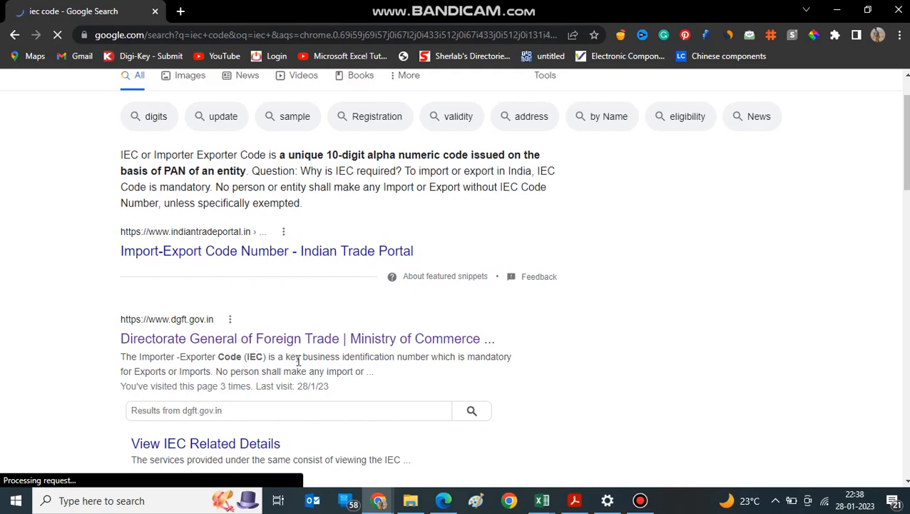
# Open the dgft.gov.in 'Directorate General of Foreign Trade' result from the 'iec code' search
pyautogui.click(375, 340)
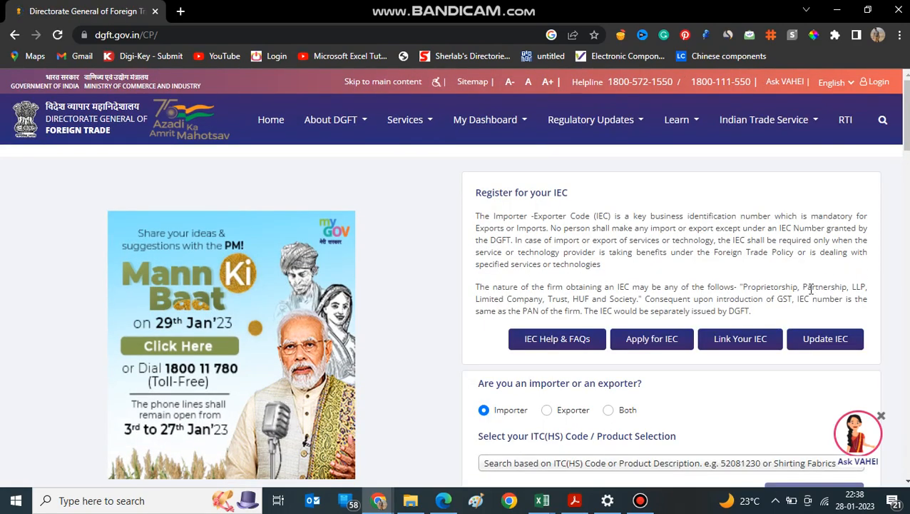
# Open the login window's Register tab and set Register User As to Importer/Exporter
pyautogui.scroll(-2, 809, 288)
pyautogui.scroll(2, 817, 321)
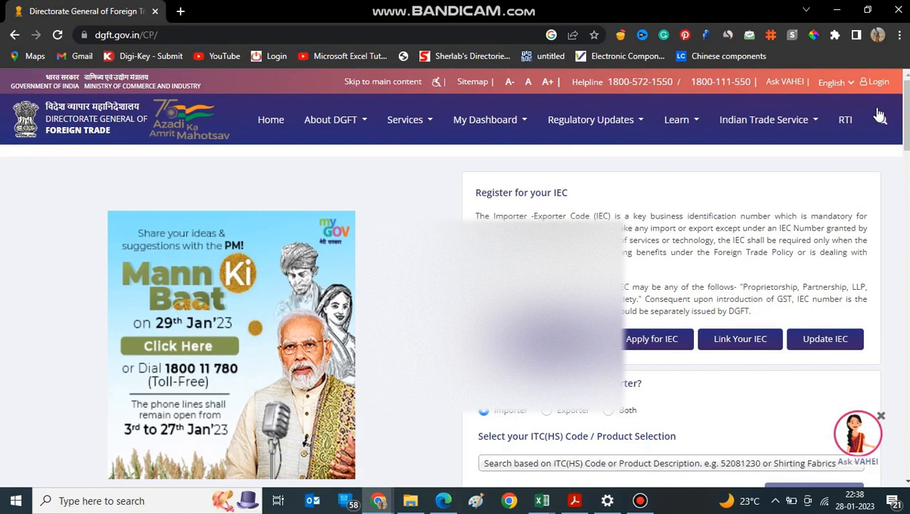
pyautogui.click(876, 82)
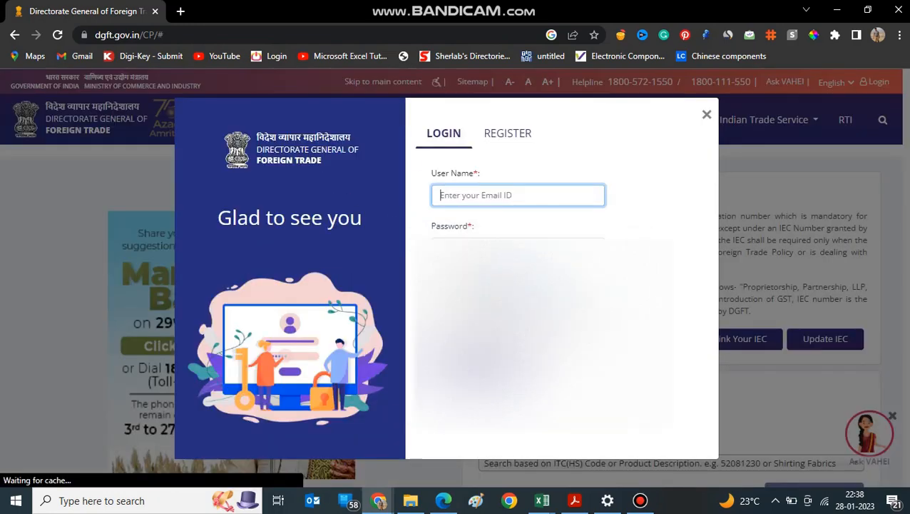
pyautogui.click(522, 139)
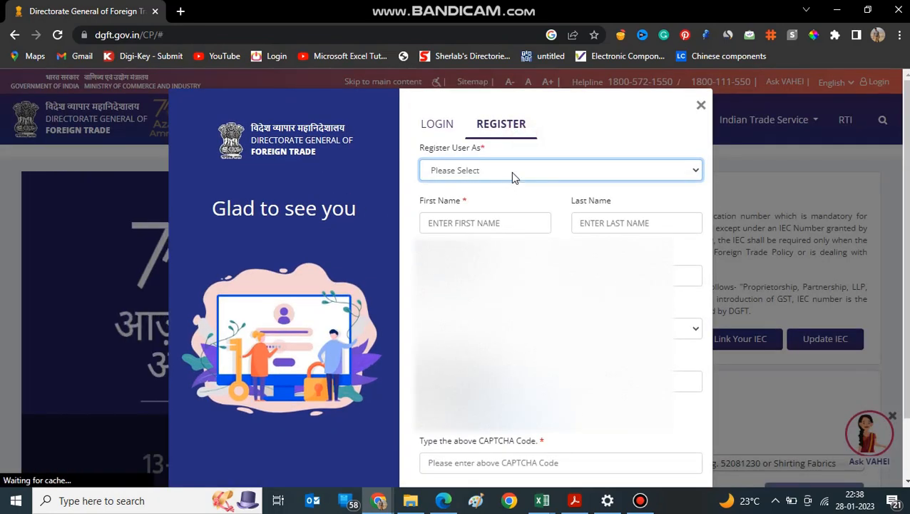
pyautogui.click(512, 173)
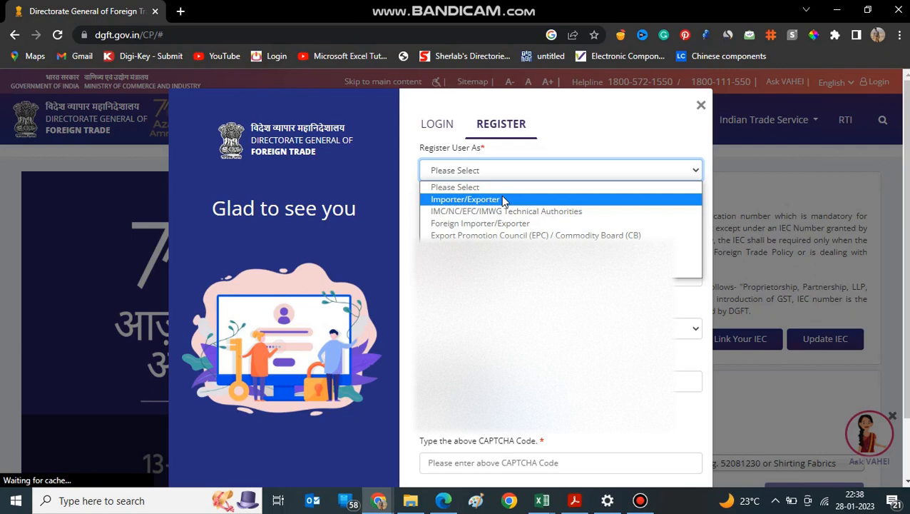
pyautogui.click(503, 200)
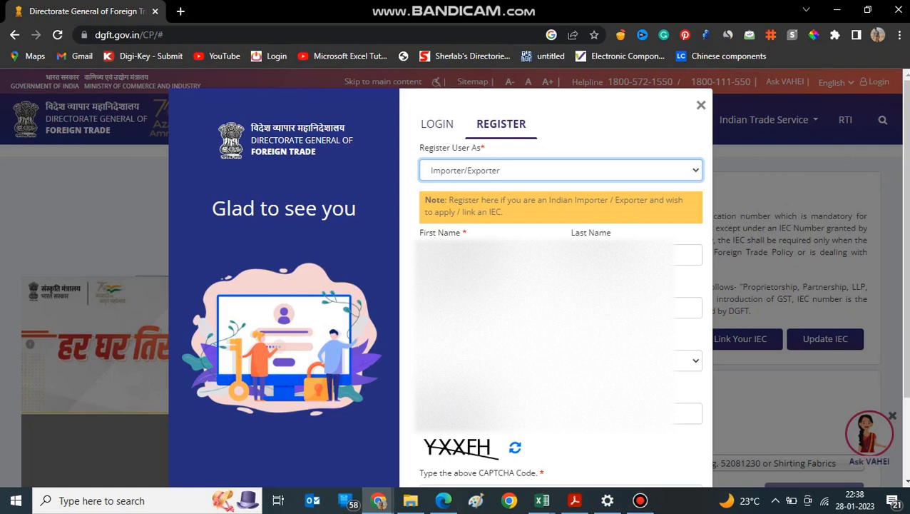
# Fill in the applicant's first name, last name and contact details using saved autofill
pyautogui.click(485, 255)
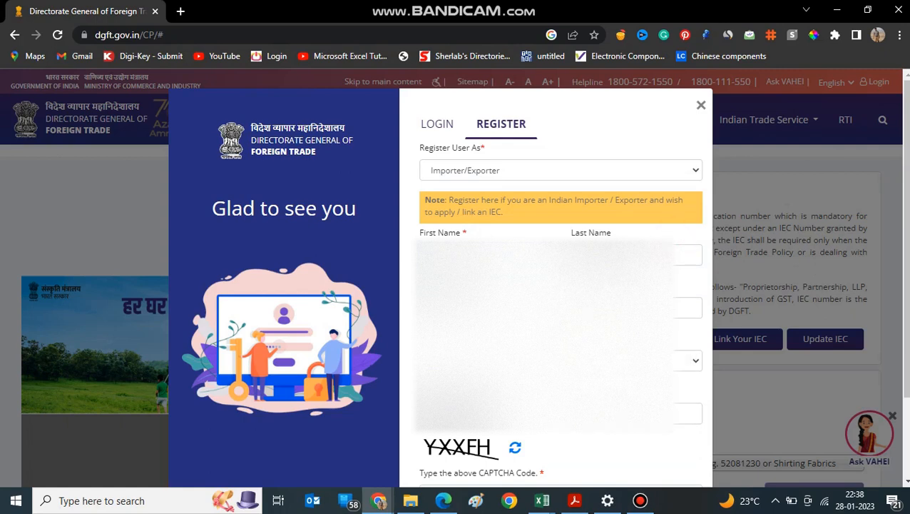
pyautogui.click(323, 273)
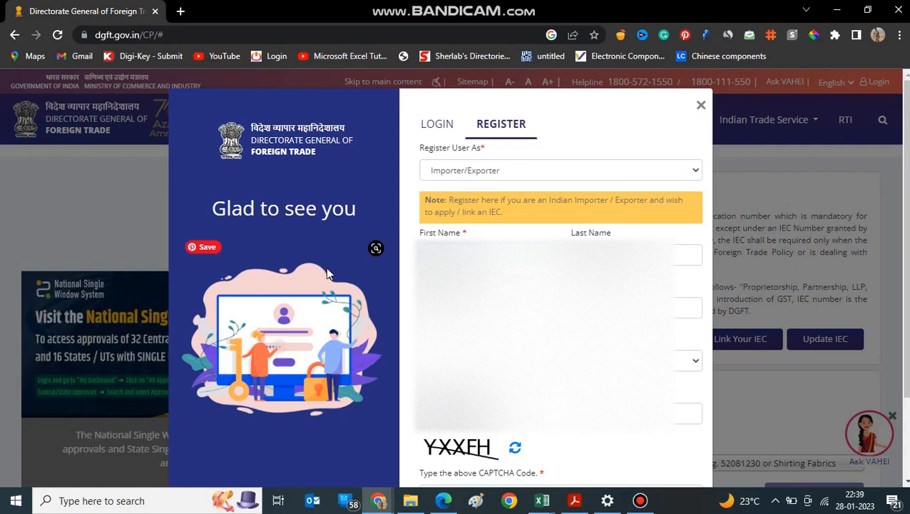
pyautogui.click(628, 255)
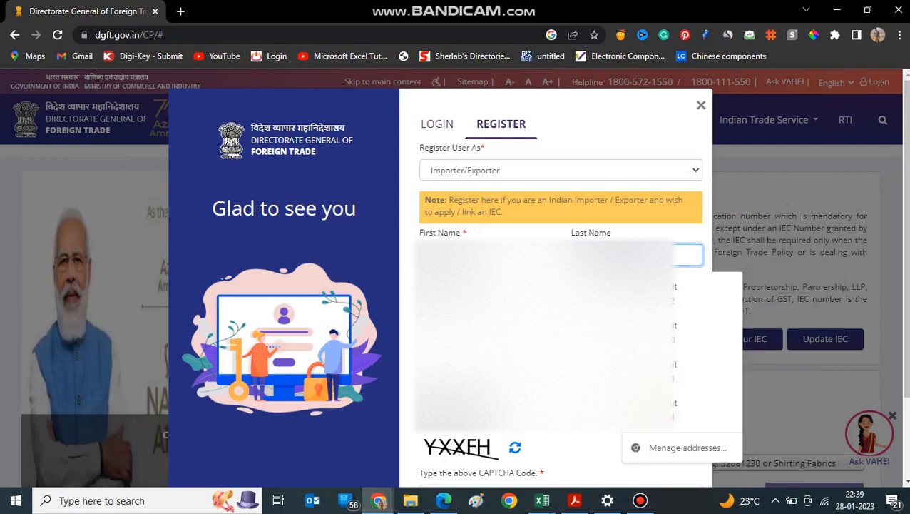
pyautogui.click(485, 308)
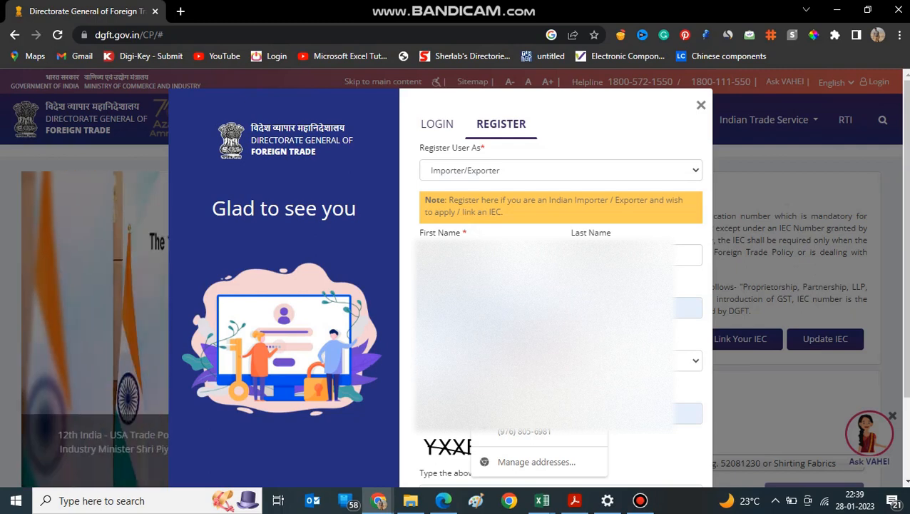
pyautogui.click(528, 343)
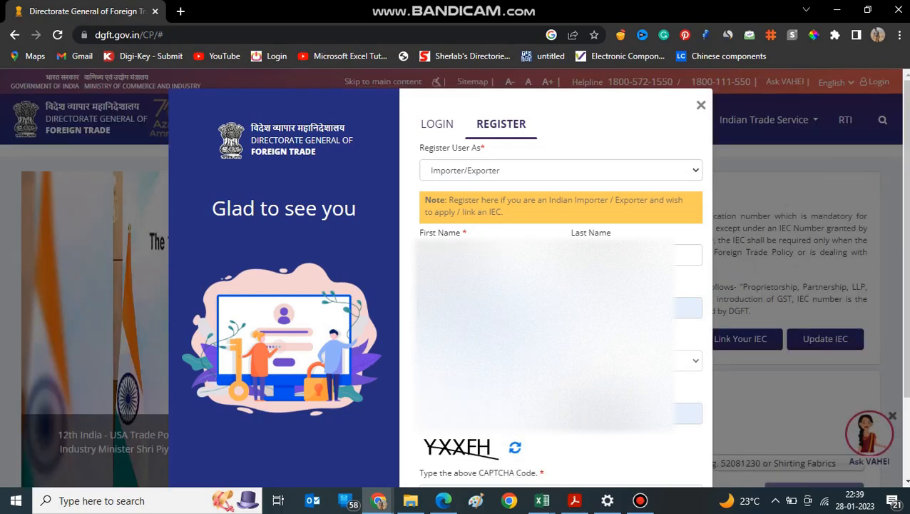
pyautogui.scroll(-1, 556, 286)
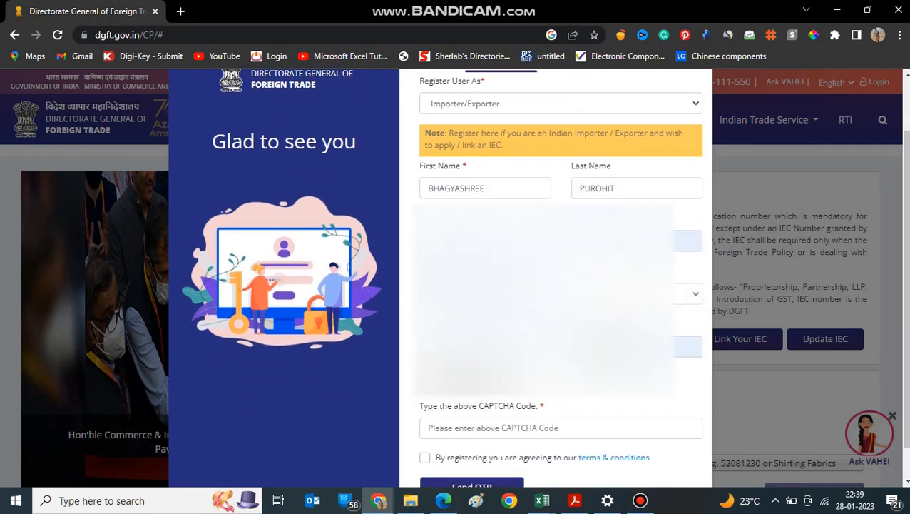
# Enter the CAPTCHA code, accept the terms and conditions, and request the registration OTPs
pyautogui.scroll(-1, 688, 299)
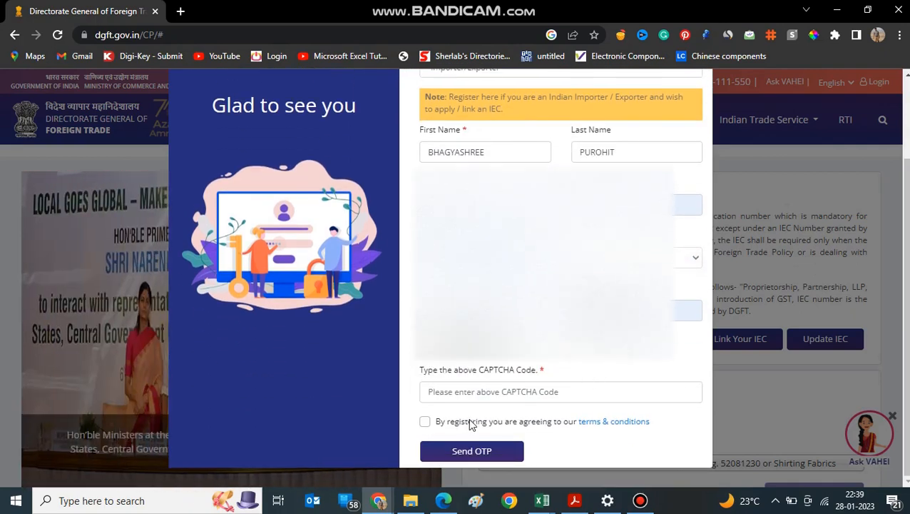
pyautogui.click(517, 394)
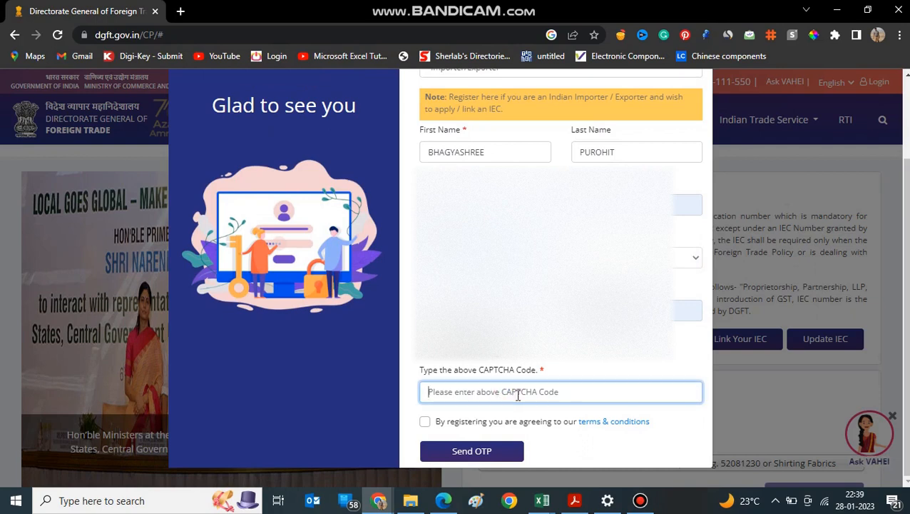
pyautogui.write('YX')
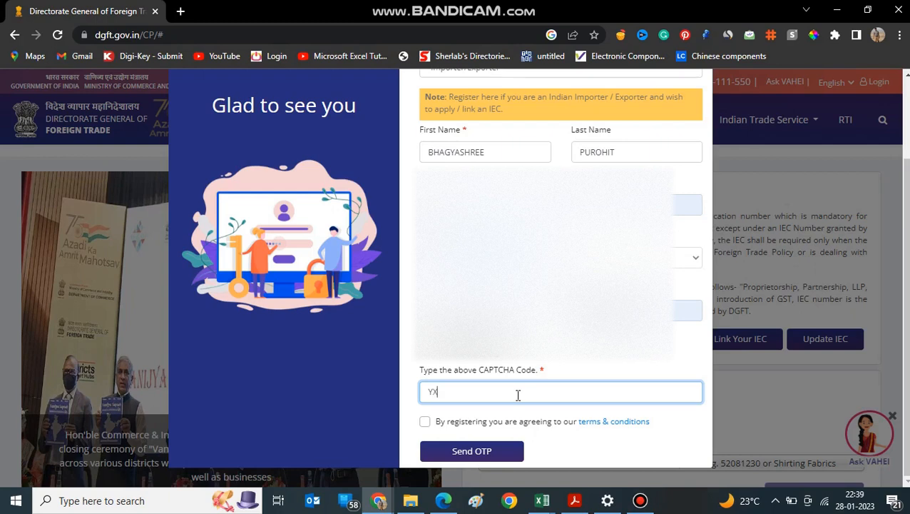
pyautogui.write('XFH')
pyautogui.click(425, 420)
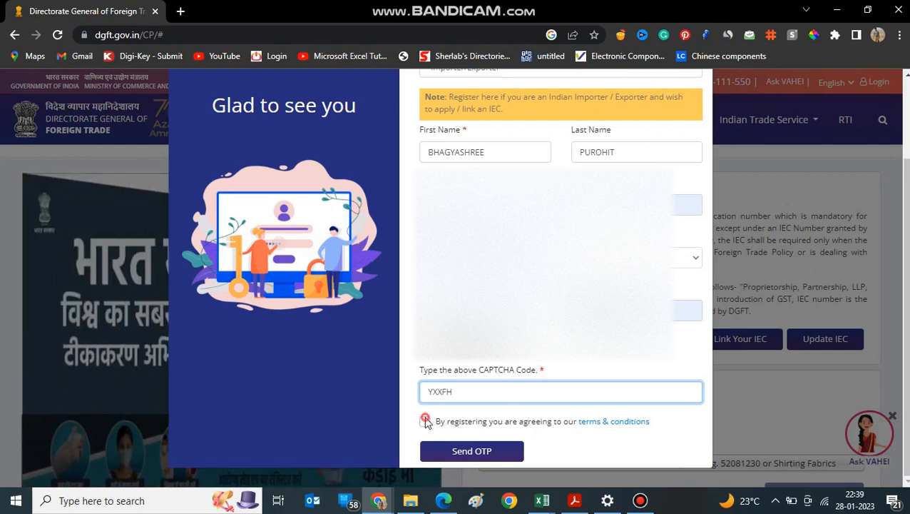
pyautogui.click(491, 452)
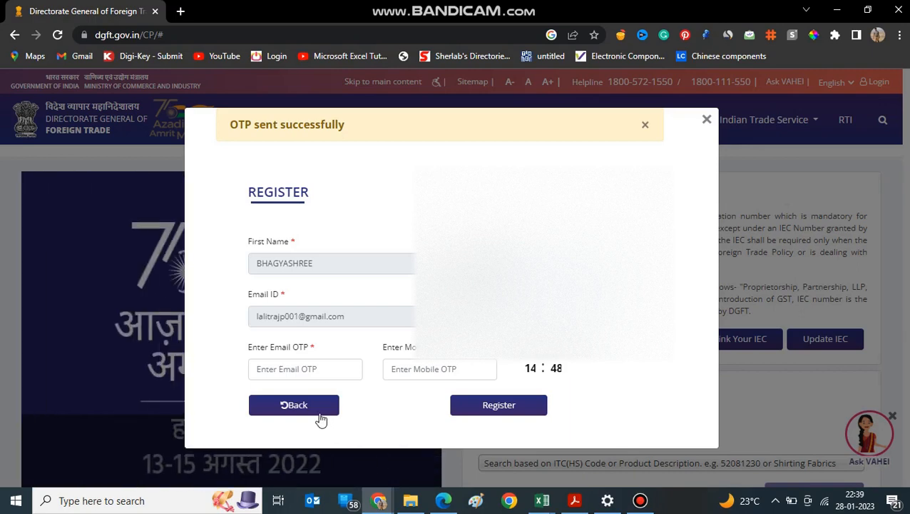
# Enter the received mobile and email OTPs and submit the registration
pyautogui.click(443, 368)
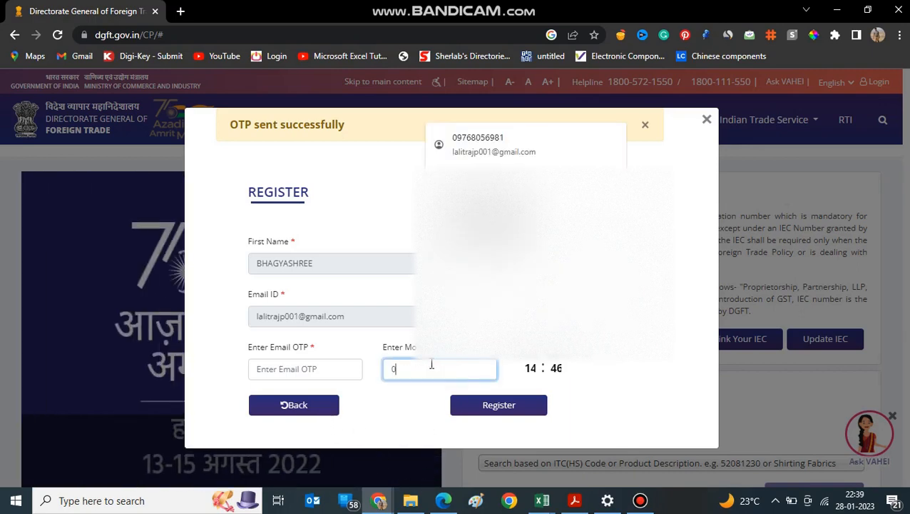
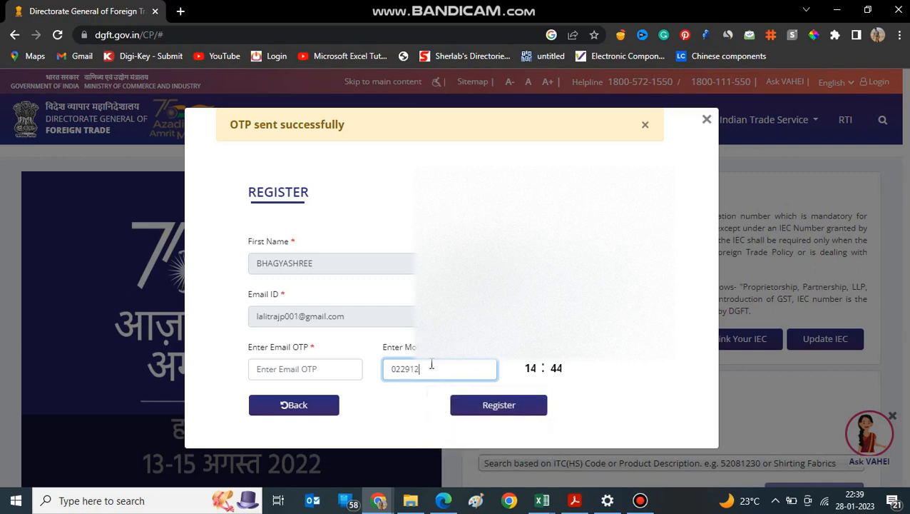
pyautogui.click(303, 371)
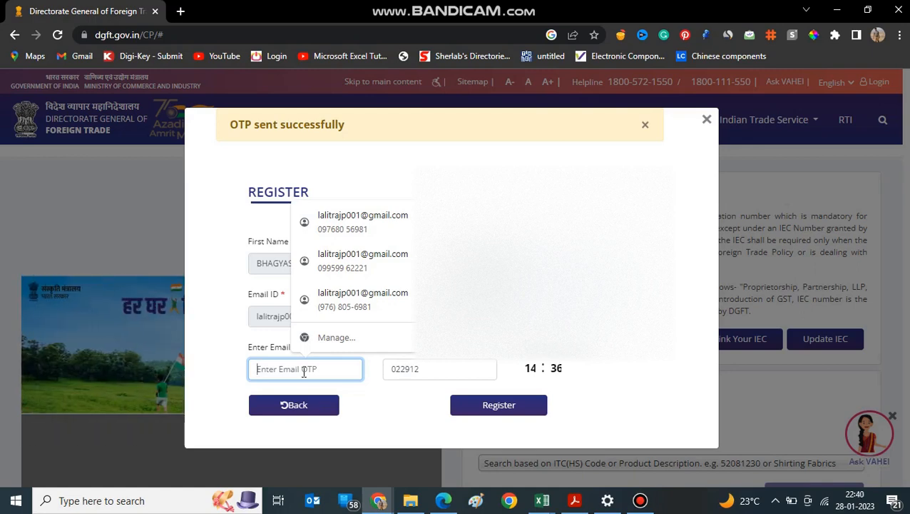
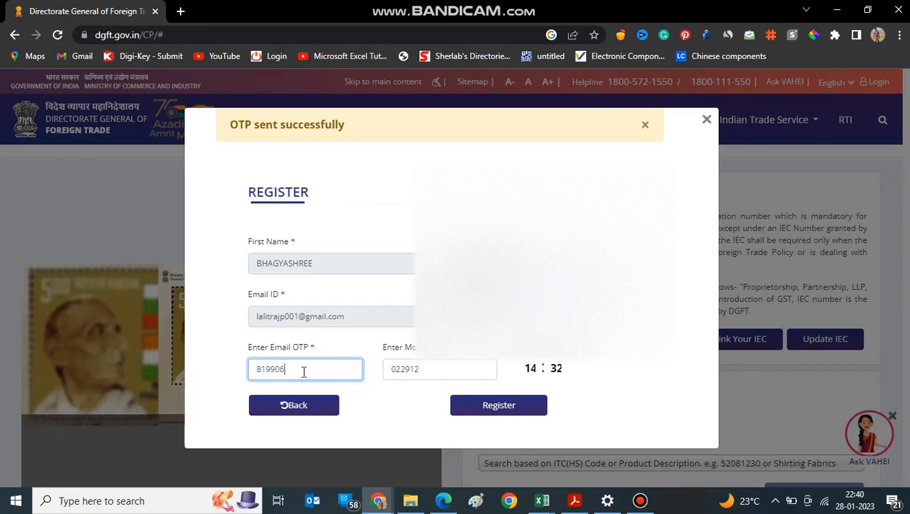
pyautogui.click(522, 405)
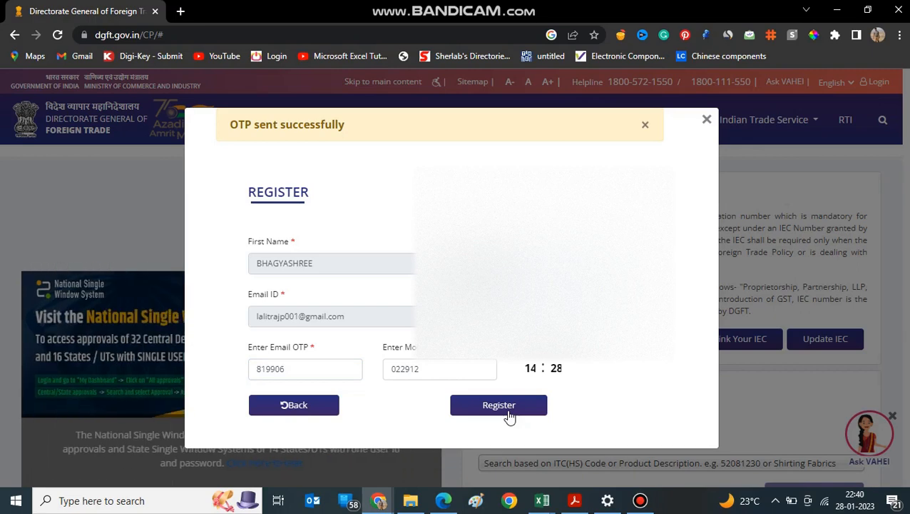
pyautogui.click(509, 417)
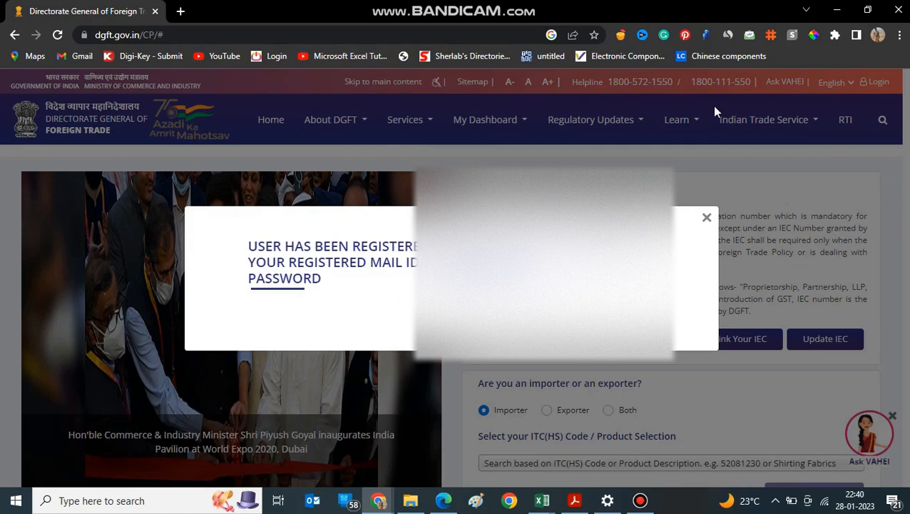
# Close the registration confirmation and log in with the emailed one-time password and CAPTCHA
pyautogui.click(706, 217)
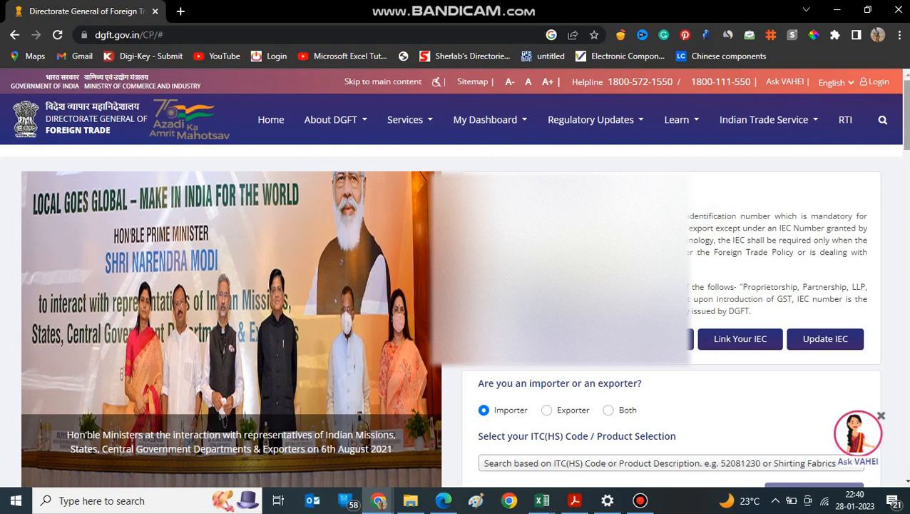
pyautogui.click(878, 87)
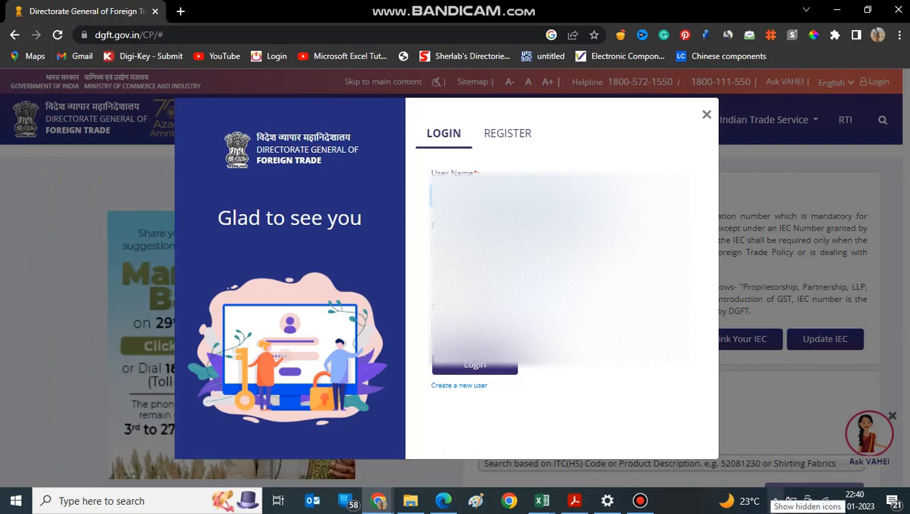
pyautogui.press('Tab')
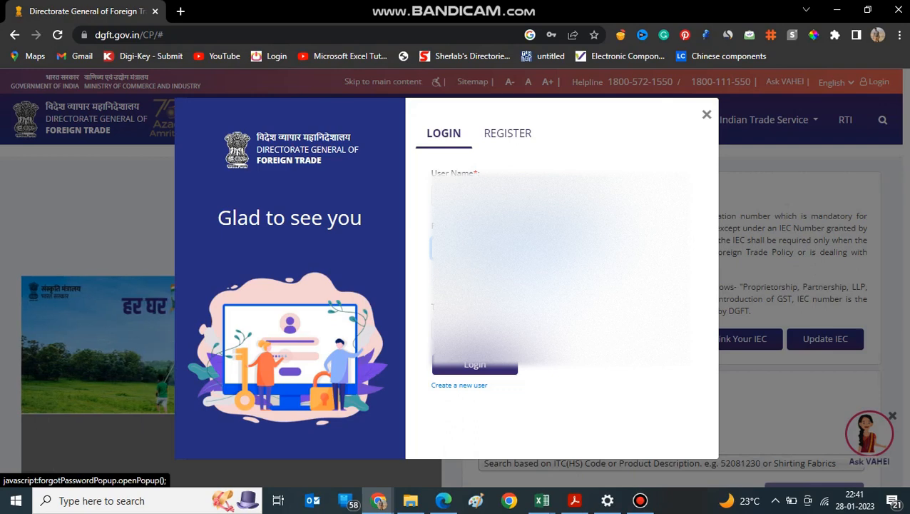
pyautogui.click(508, 330)
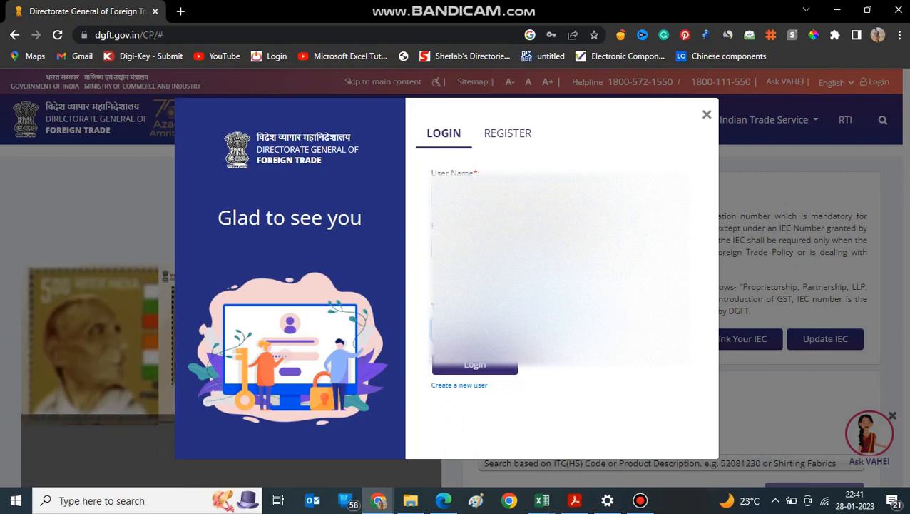
pyautogui.click(508, 365)
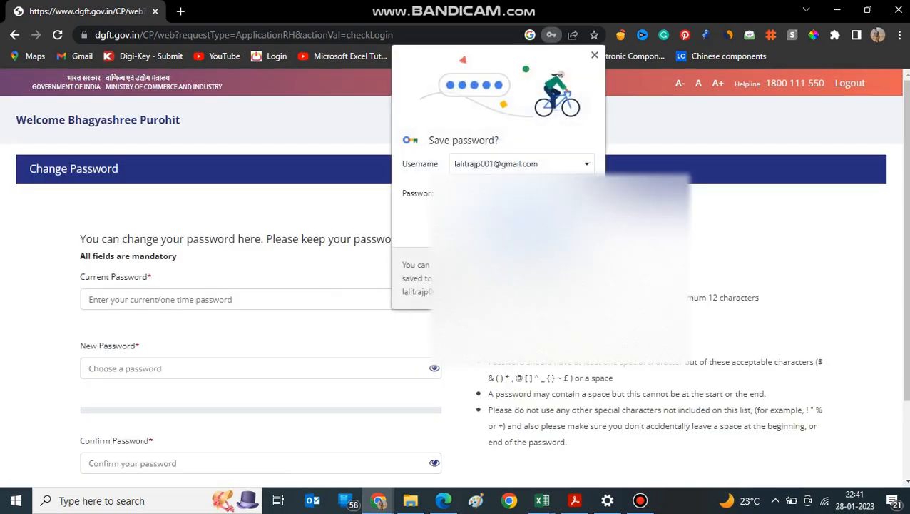
# Autofill the current password, enter and confirm a new password, then submit and confirm
pyautogui.scroll(-1, 220, 222)
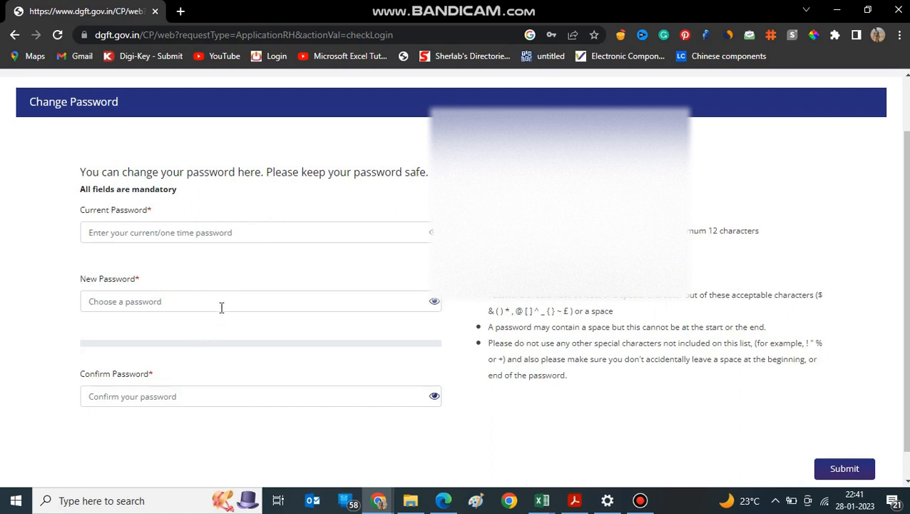
pyautogui.click(225, 227)
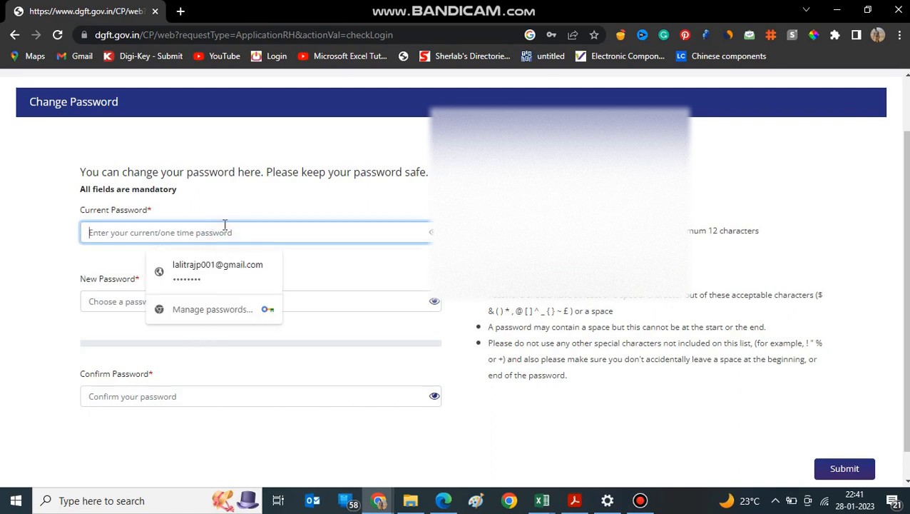
pyautogui.click(194, 280)
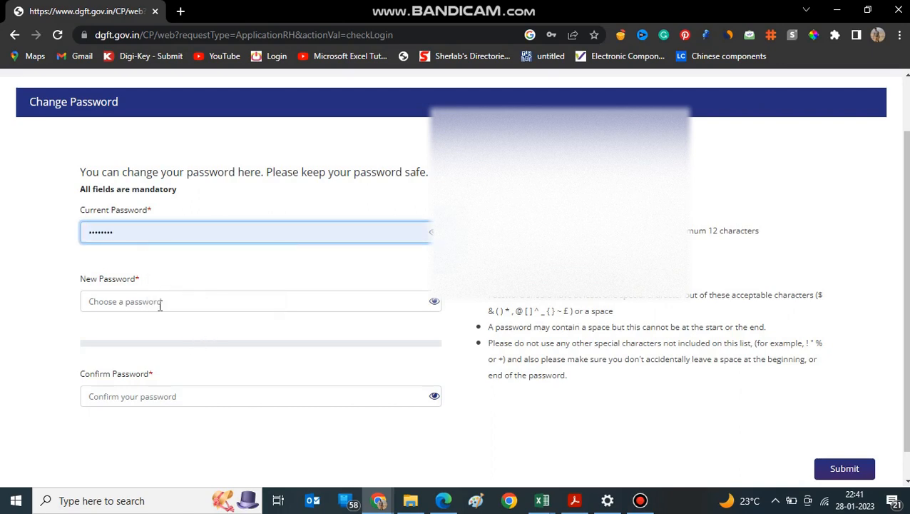
pyautogui.click(160, 304)
pyautogui.write('a')
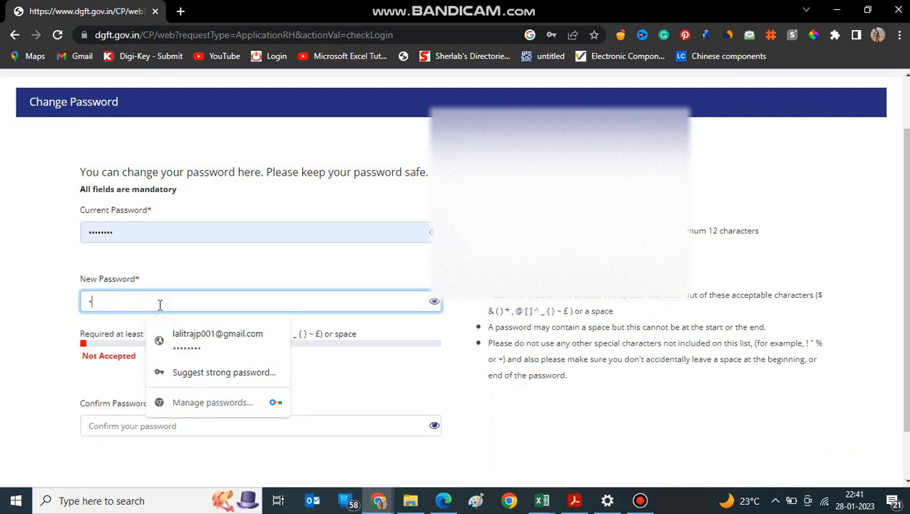
pyautogui.write('•••••')
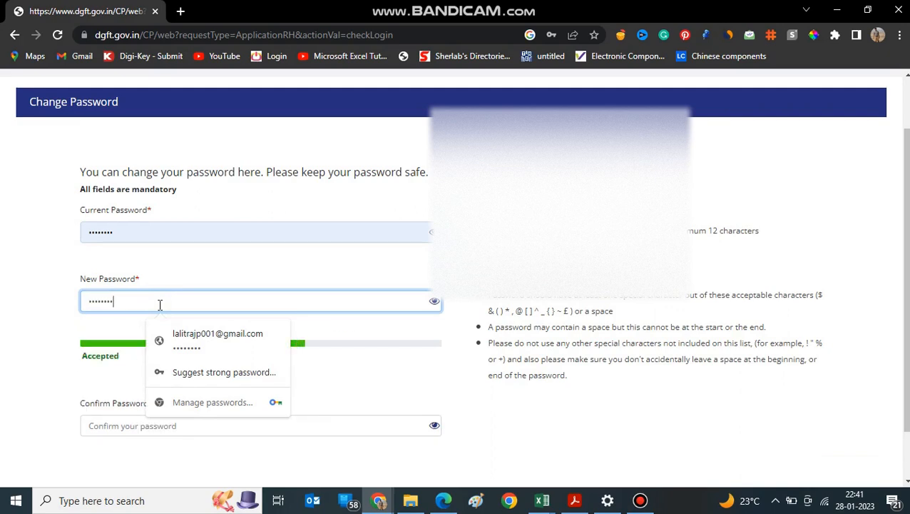
pyautogui.click(123, 418)
pyautogui.write('••••••')
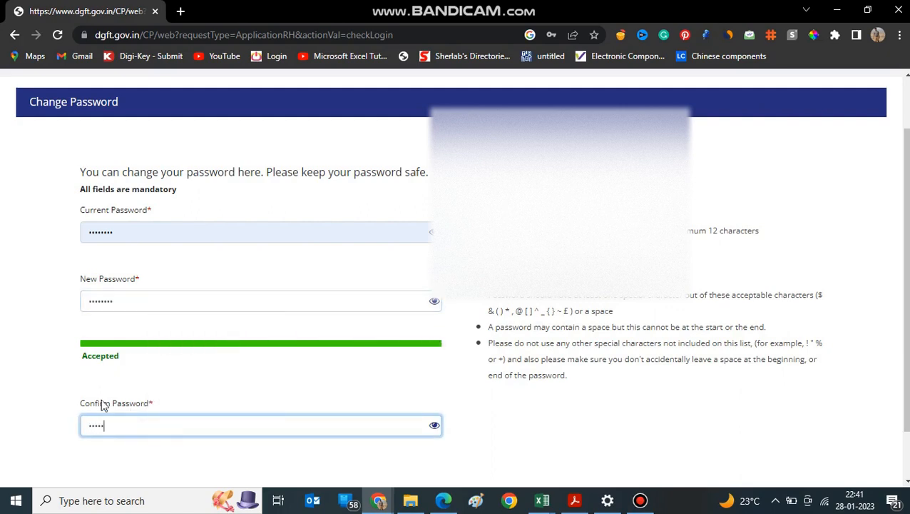
pyautogui.scroll(-1, 306, 314)
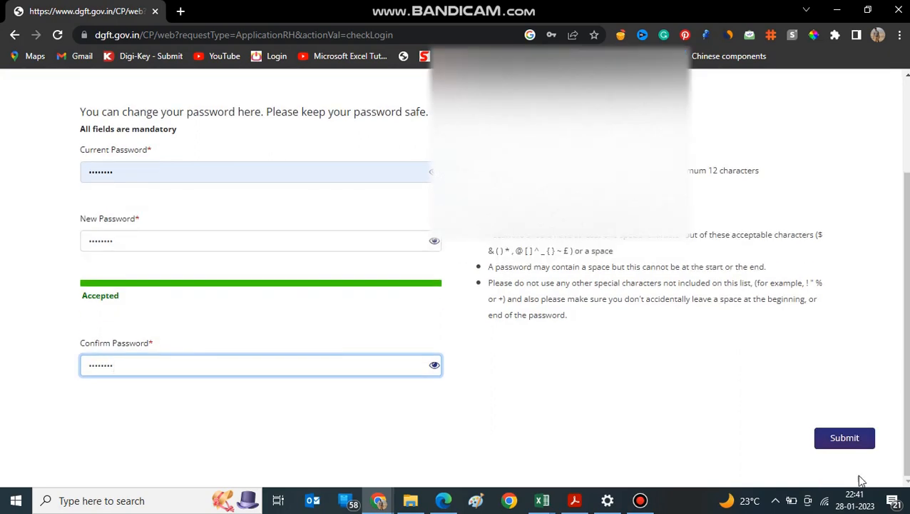
pyautogui.click(852, 439)
pyautogui.click(482, 300)
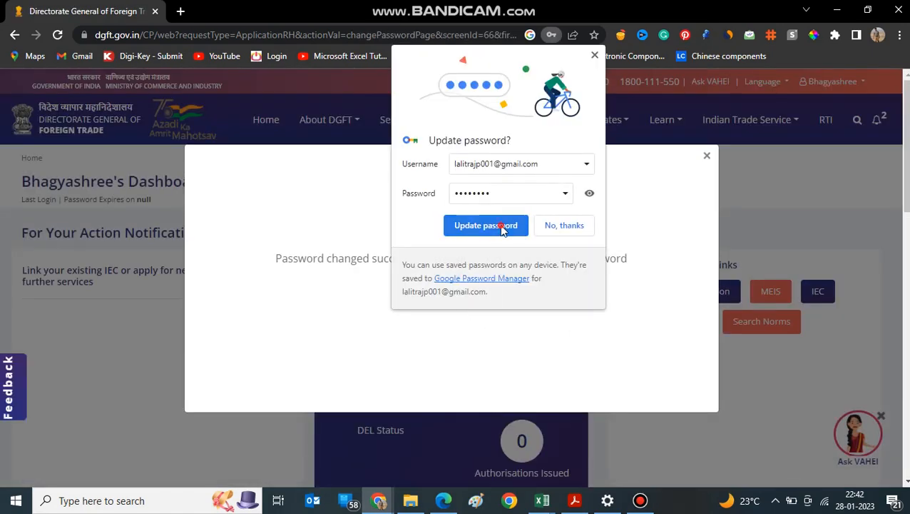
# Update the browser's saved password, dismiss the notice, and select 'Both' as trader type
pyautogui.click(503, 226)
pyautogui.click(474, 299)
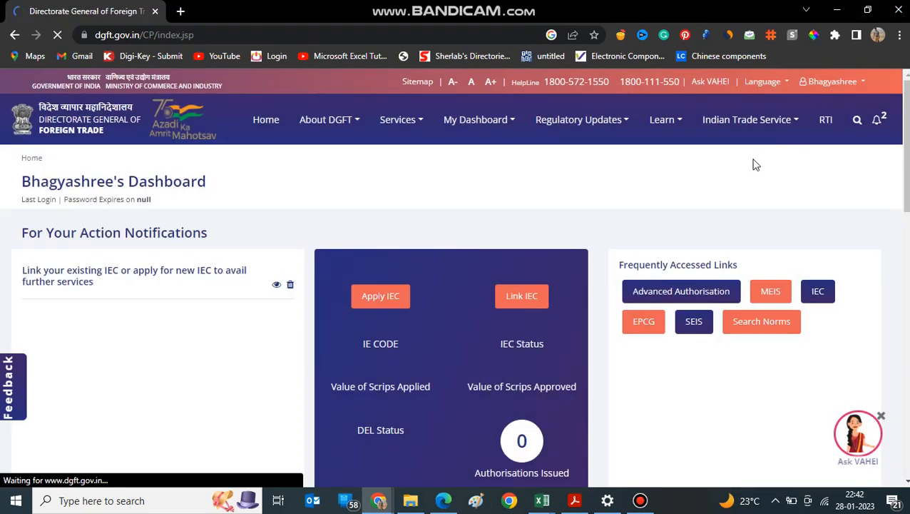
pyautogui.scroll(-1, 674, 288)
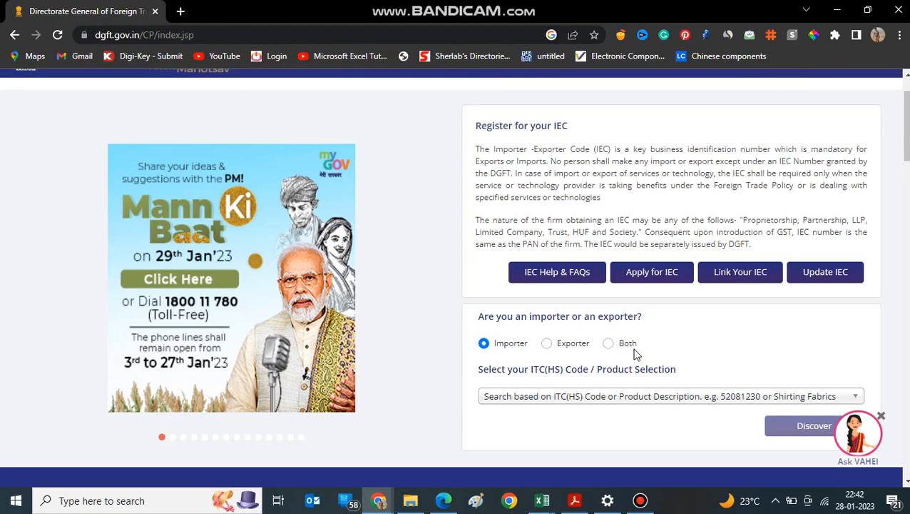
pyautogui.scroll(-1, 635, 350)
pyautogui.click(608, 276)
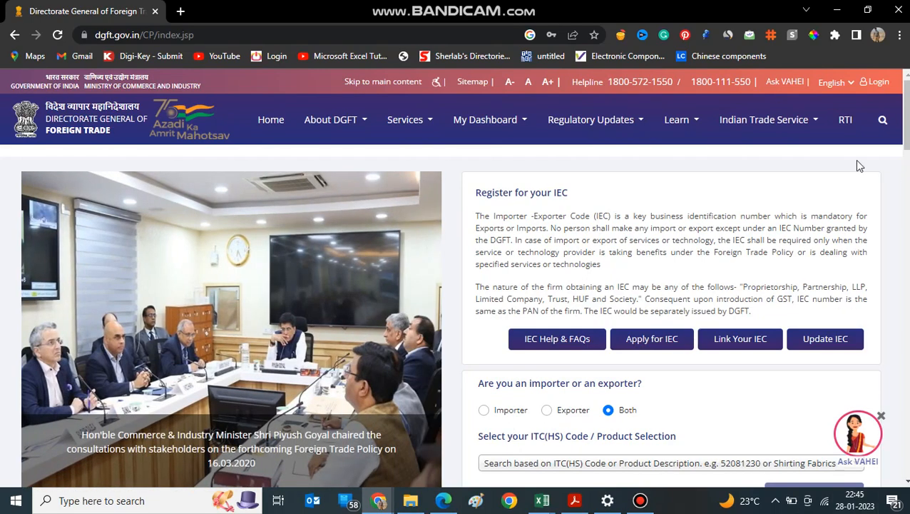
pyautogui.click(877, 81)
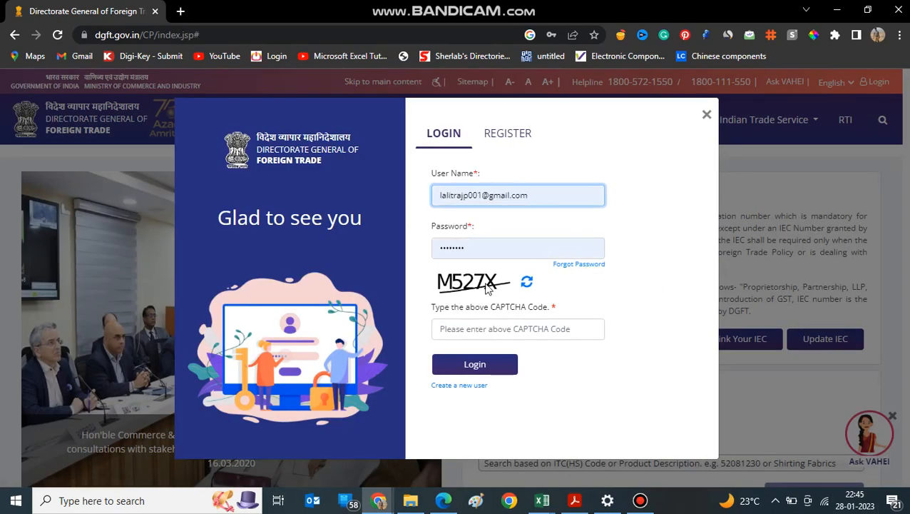
# Log in with the CAPTCHA, skip the dashboard tour, and go to Apply For IEC
pyautogui.click(489, 331)
pyautogui.write('M5')
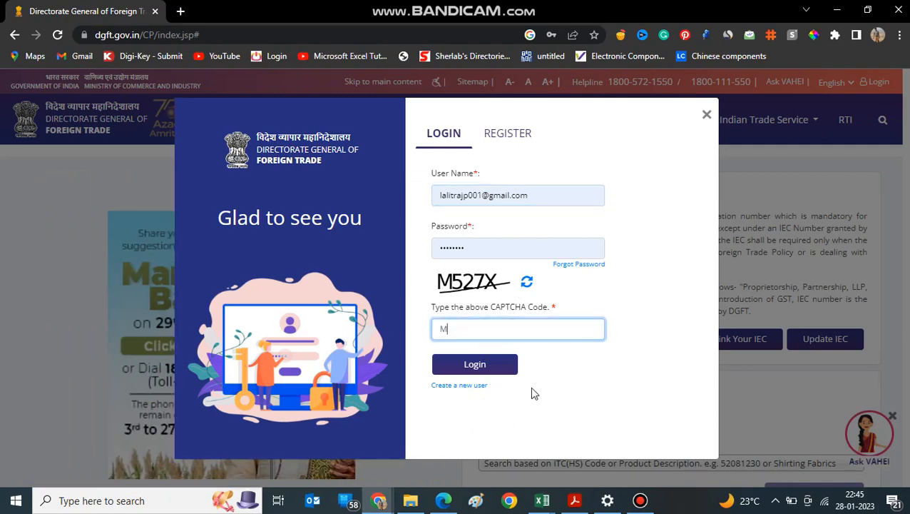
pyautogui.write('27X')
pyautogui.click(504, 370)
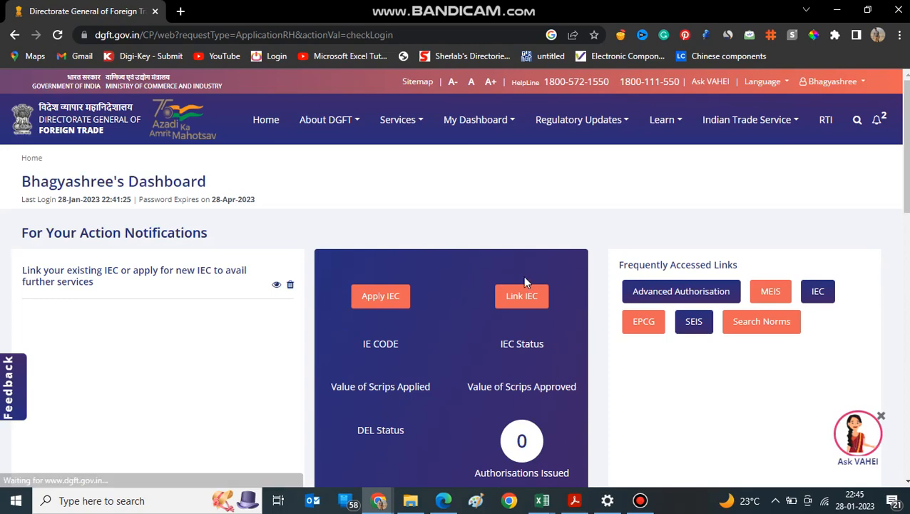
pyautogui.scroll(-1, 435, 342)
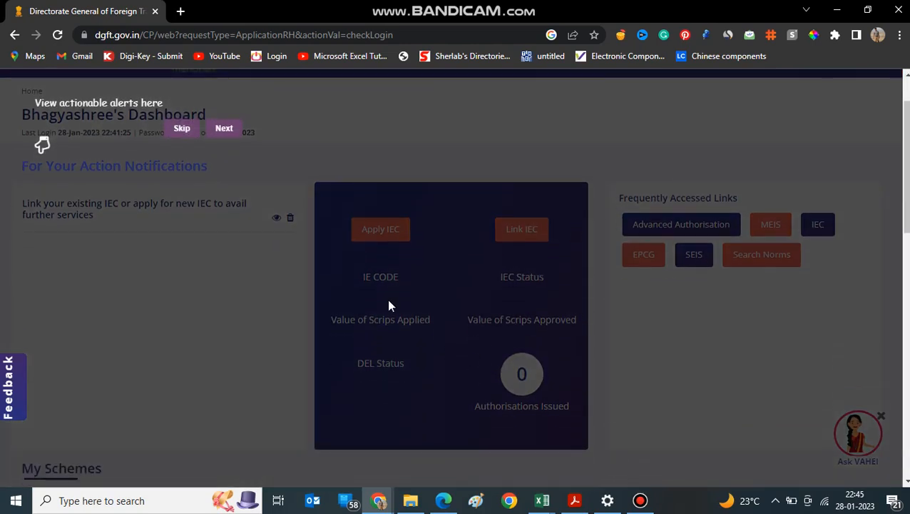
pyautogui.scroll(1, 258, 294)
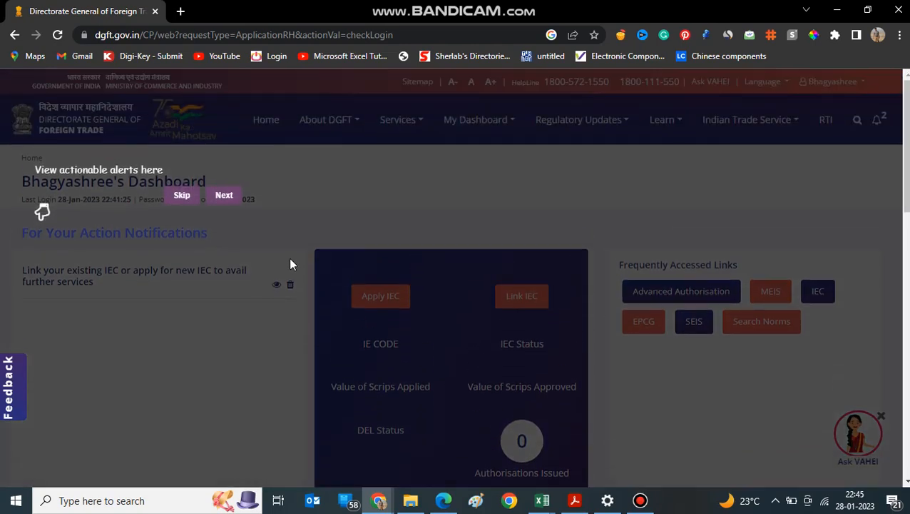
pyautogui.click(183, 196)
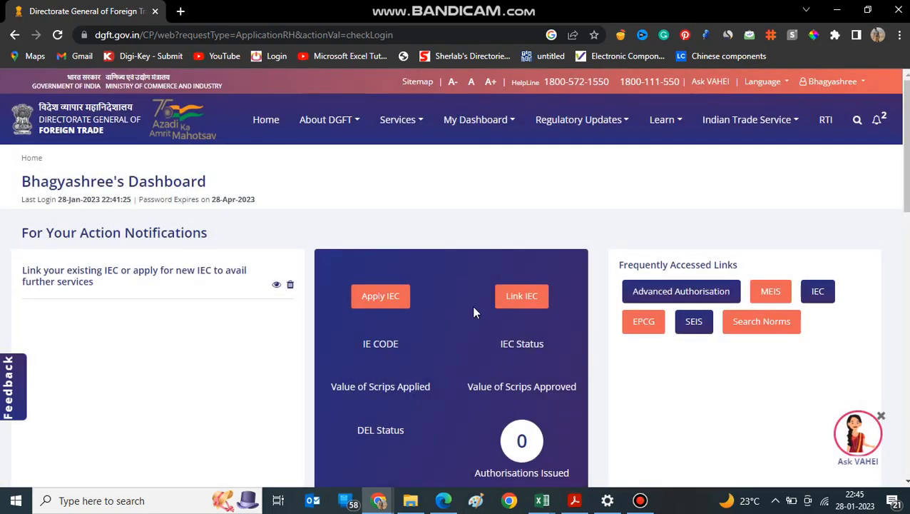
pyautogui.click(383, 308)
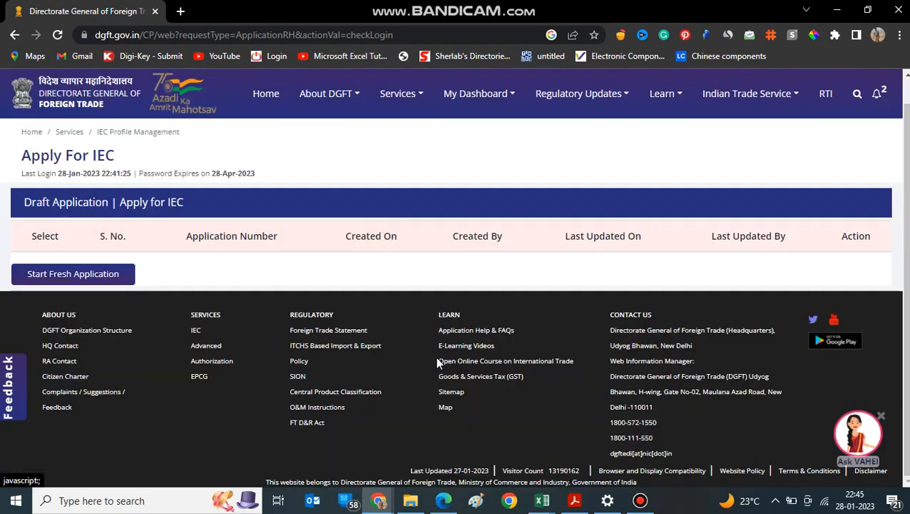
pyautogui.scroll(-1, 251, 349)
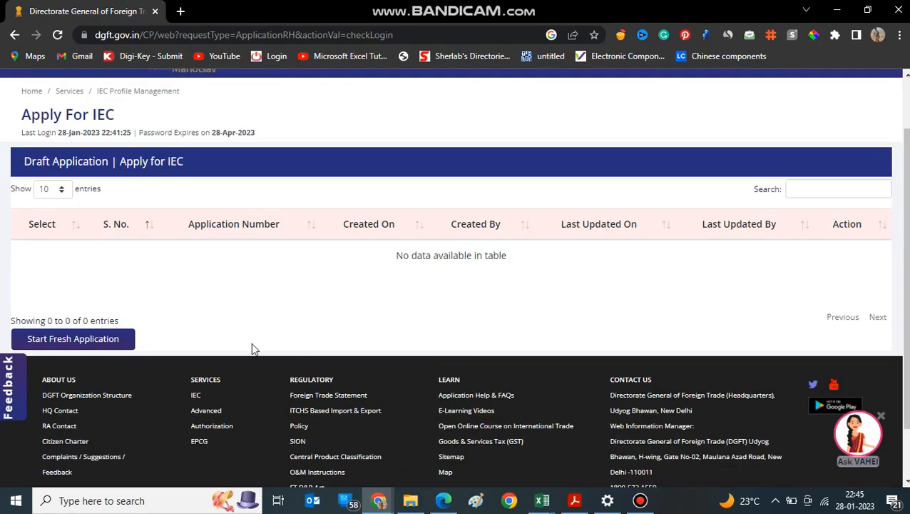
# Start a fresh IEC application as a Proprietorship with firm name 'RAVLIT ENTERPRISES'
pyautogui.click(93, 347)
pyautogui.scroll(-2, 319, 346)
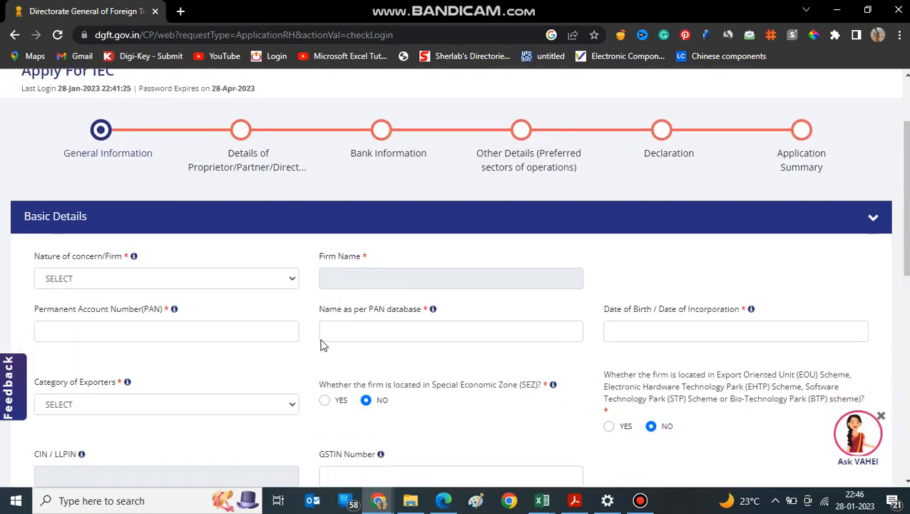
pyautogui.scroll(2, 421, 356)
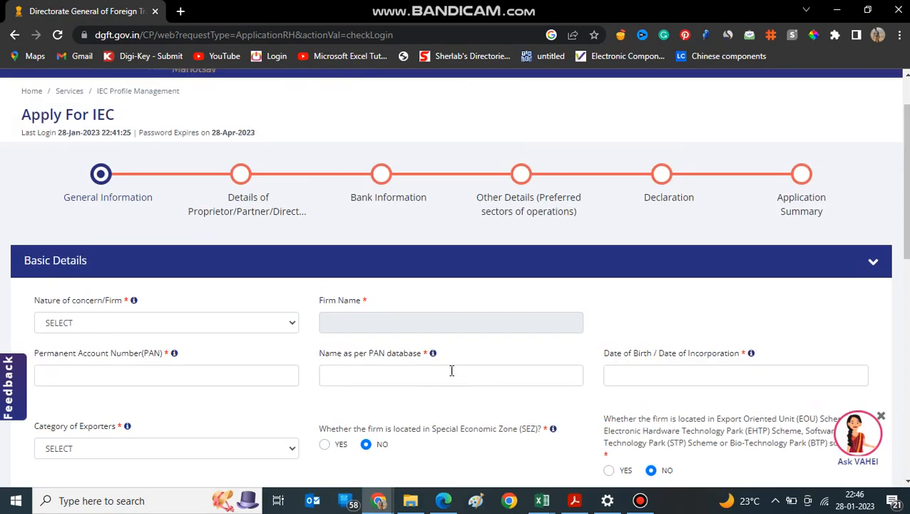
pyautogui.scroll(-1, 450, 372)
pyautogui.scroll(-2, 371, 360)
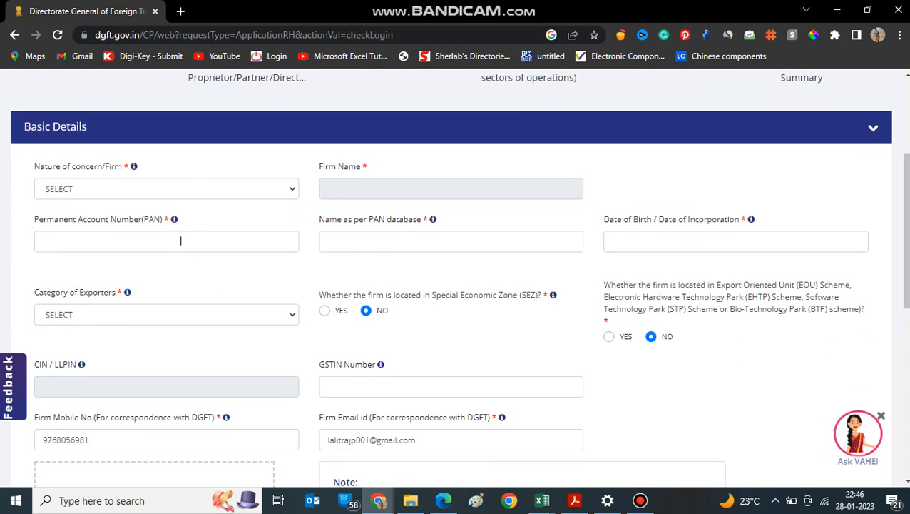
pyautogui.click(201, 189)
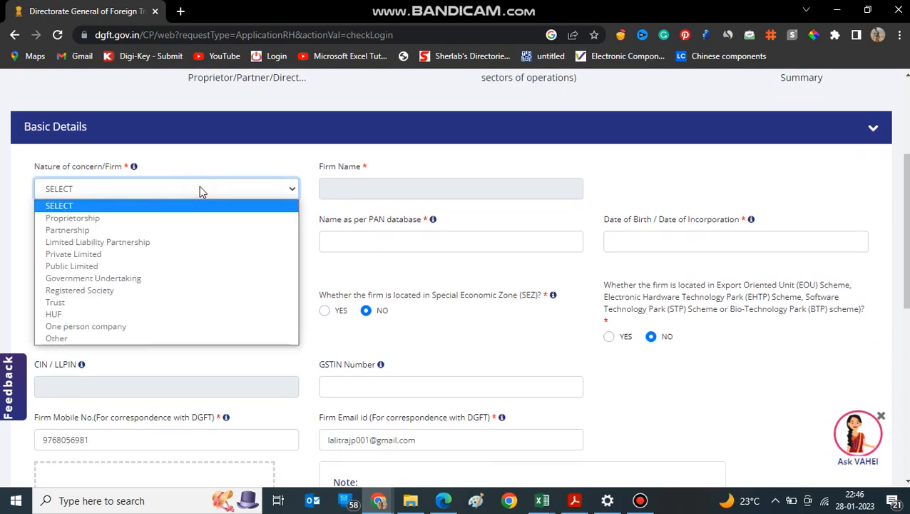
pyautogui.click(170, 218)
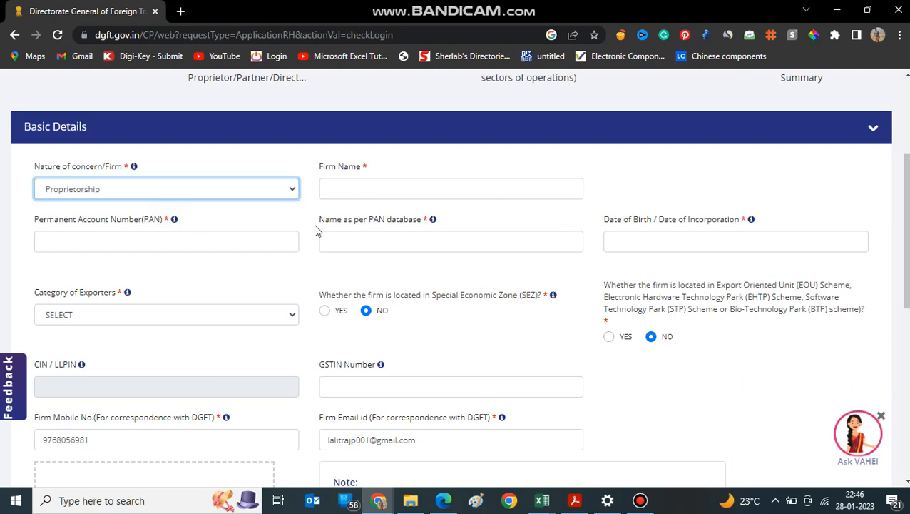
pyautogui.click(399, 190)
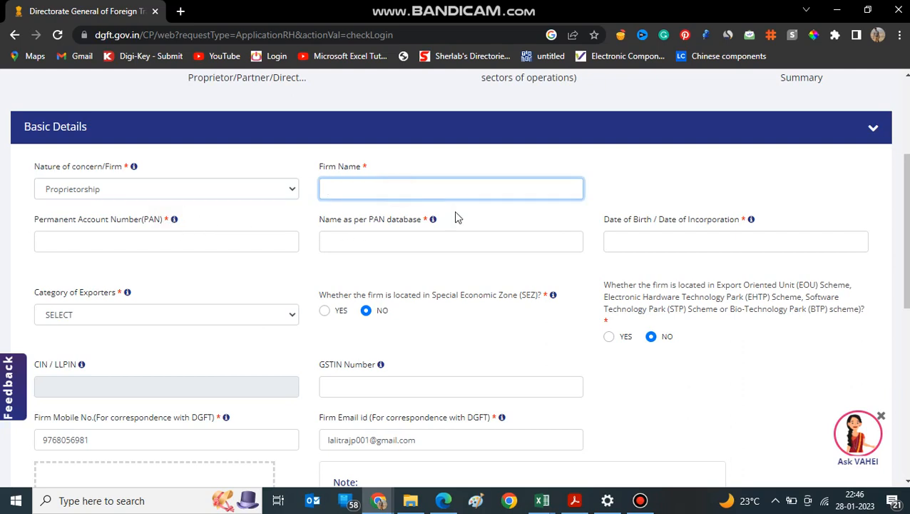
pyautogui.write('RAVLIT ENTERPRISES')
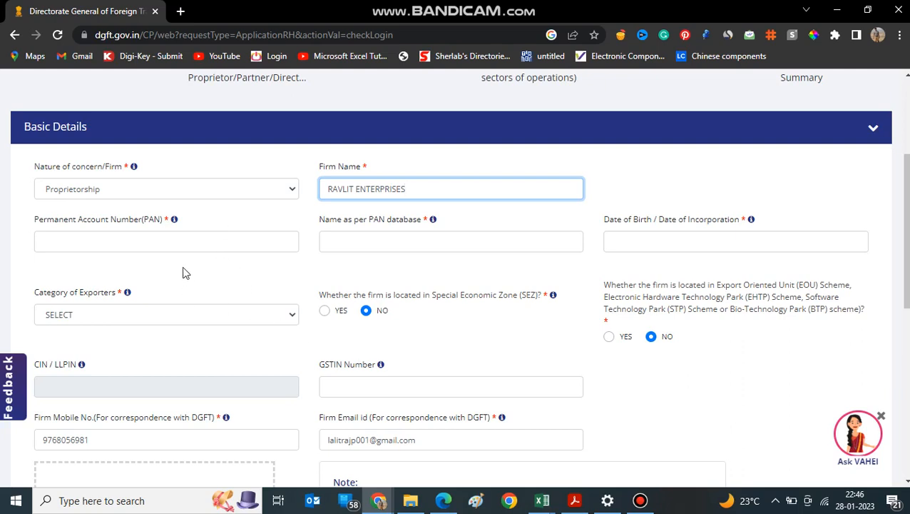
pyautogui.click(640, 500)
# Choose 'Merchant Cum Manufacturer Exporter' as the Category of Exporters in Basic Details
pyautogui.click(489, 114)
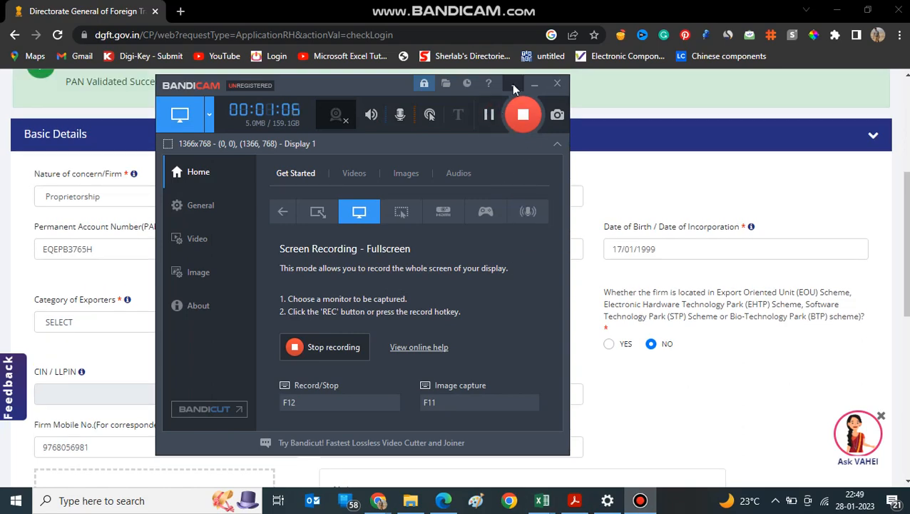
pyautogui.click(533, 84)
pyautogui.scroll(-1, 243, 293)
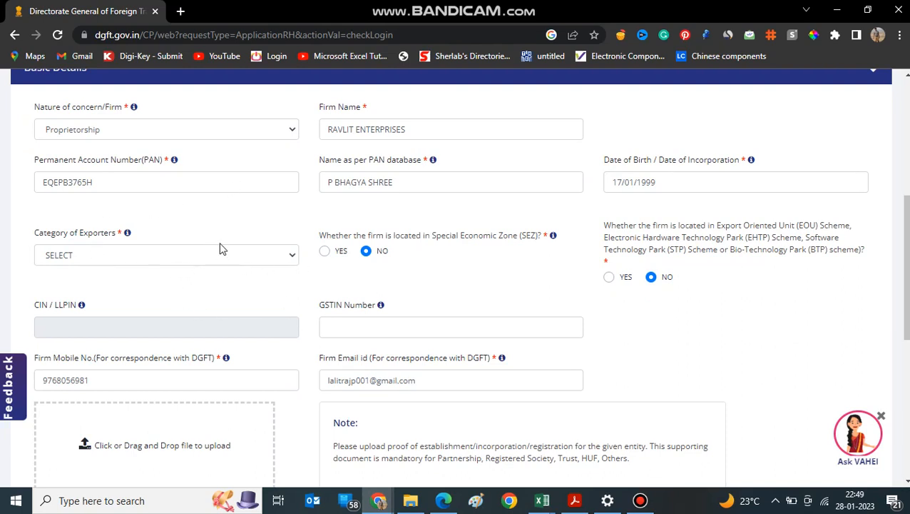
pyautogui.click(138, 256)
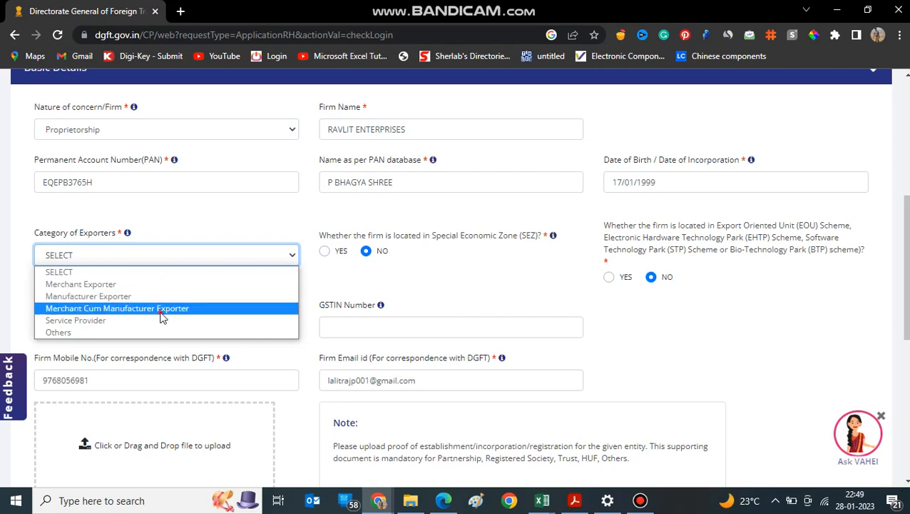
pyautogui.click(162, 311)
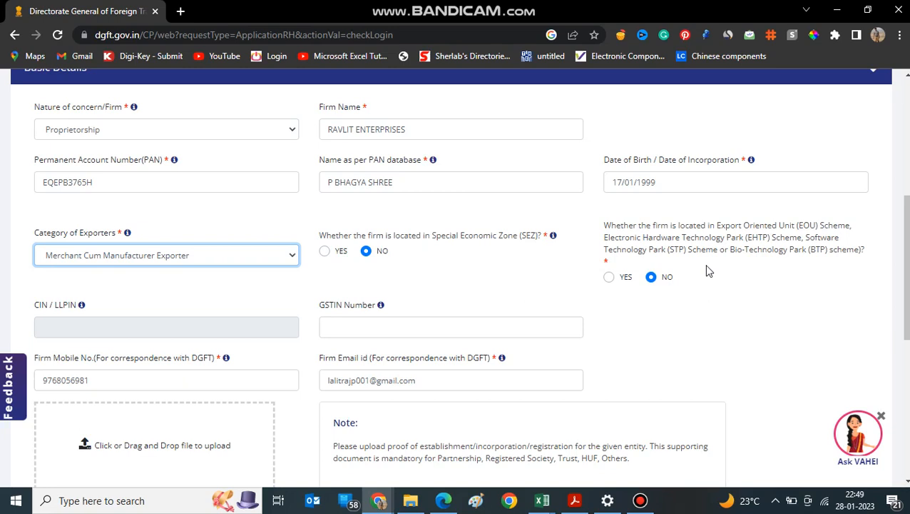
pyautogui.scroll(-1, 709, 270)
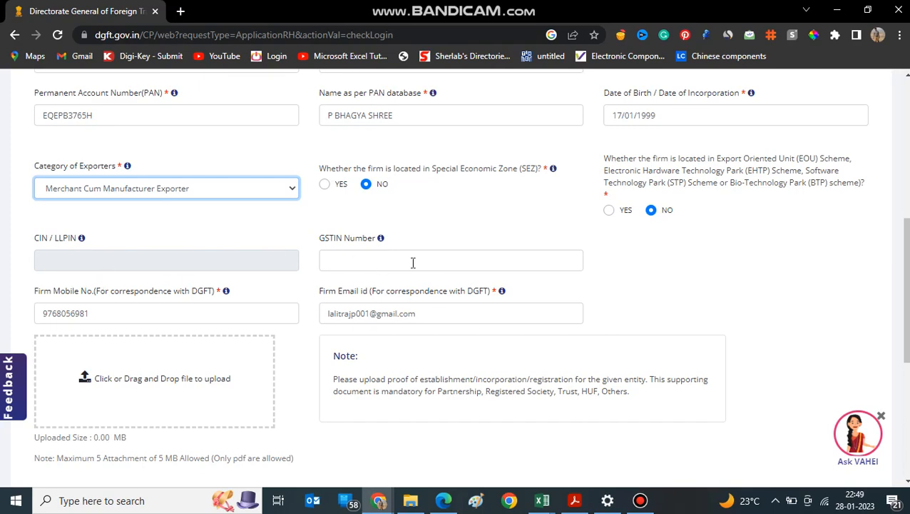
pyautogui.scroll(-1, 428, 263)
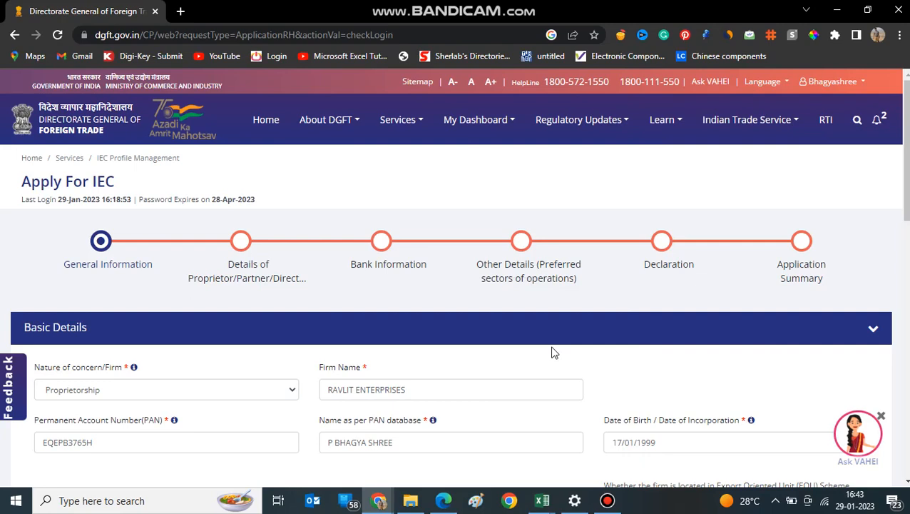
pyautogui.moveTo(907, 179); pyautogui.dragTo(908, 231)
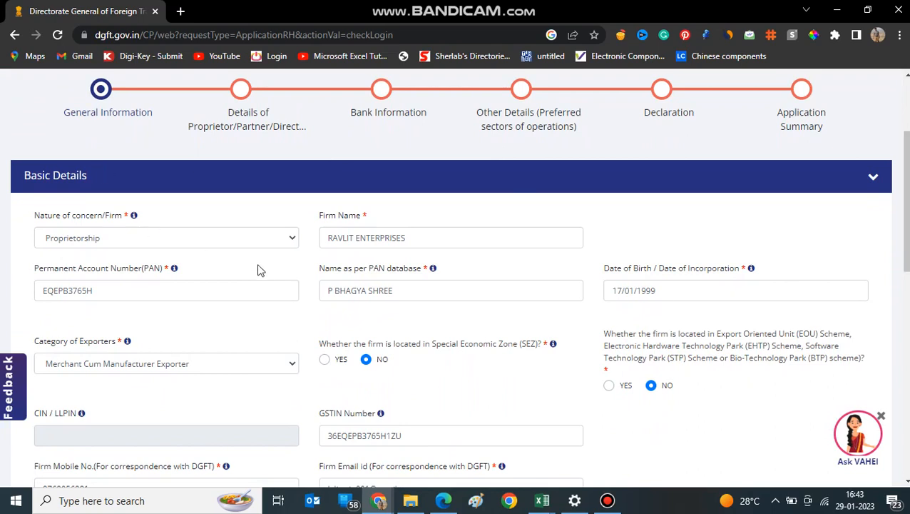
pyautogui.click(262, 237)
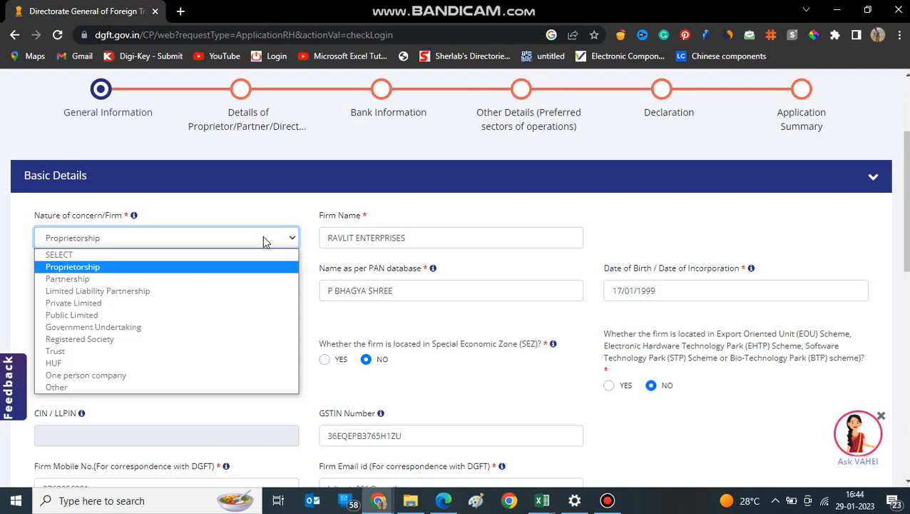
pyautogui.click(263, 235)
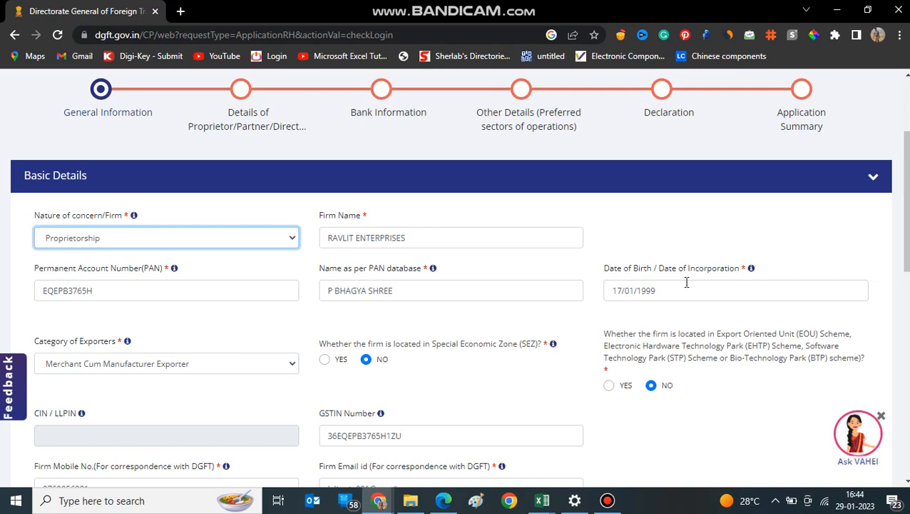
pyautogui.moveTo(907, 257); pyautogui.dragTo(907, 317)
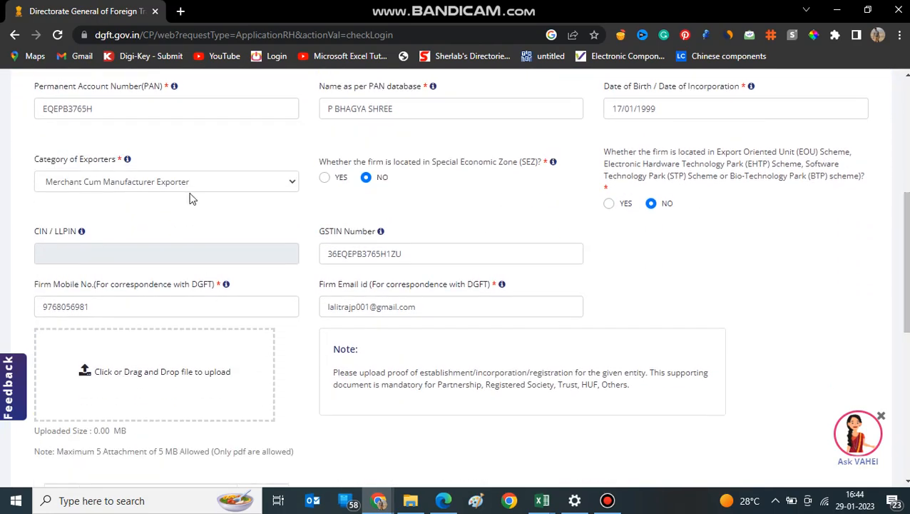
pyautogui.click(238, 181)
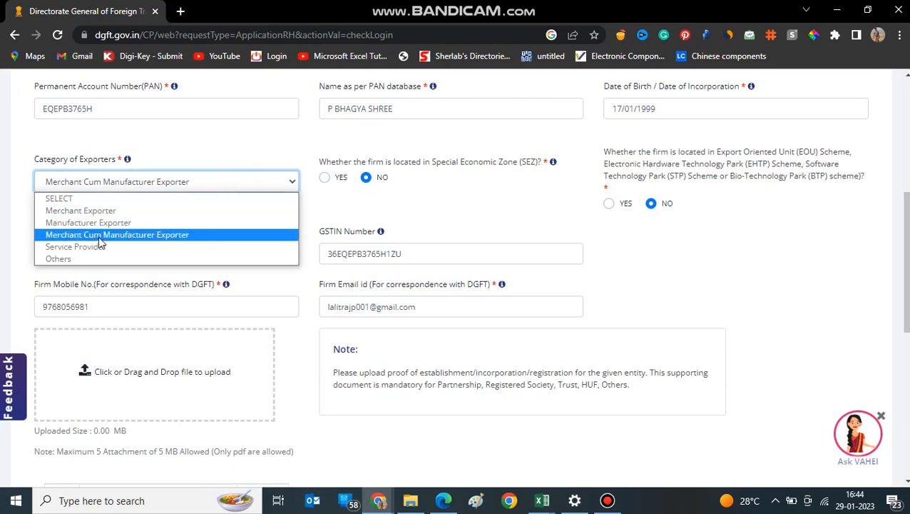
pyautogui.click(164, 243)
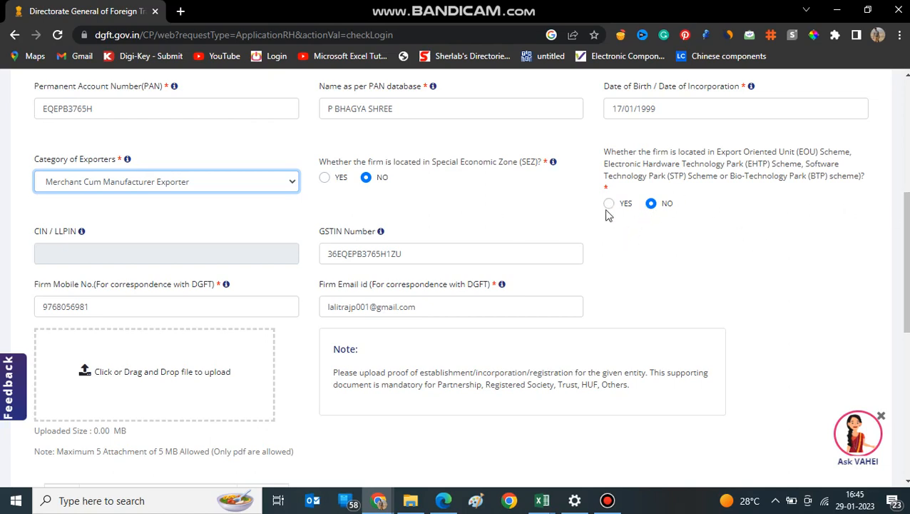
pyautogui.scroll(-1, 905, 257)
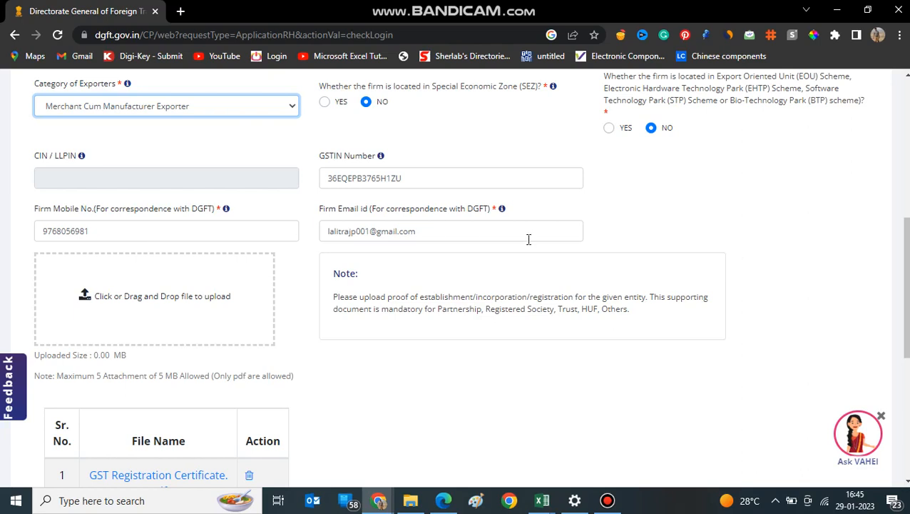
pyautogui.moveTo(908, 230); pyautogui.dragTo(908, 250)
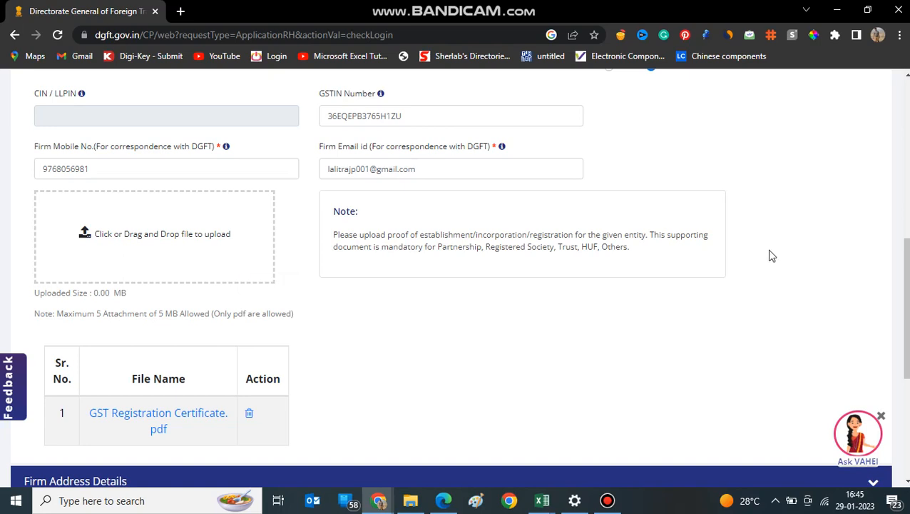
pyautogui.moveTo(904, 261); pyautogui.dragTo(904, 289)
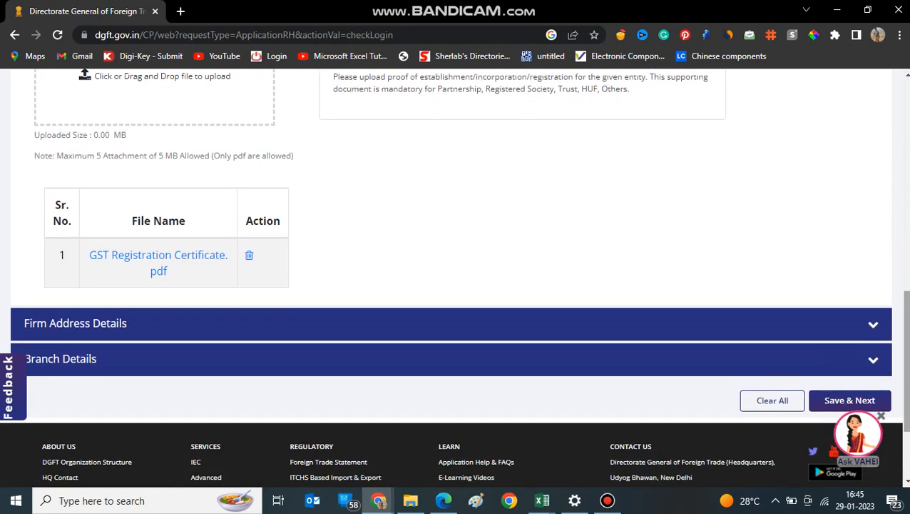
# Review the Firm Address Details with Aadhaar address proof and the empty Branch Details, then save the draft
pyautogui.click(500, 340)
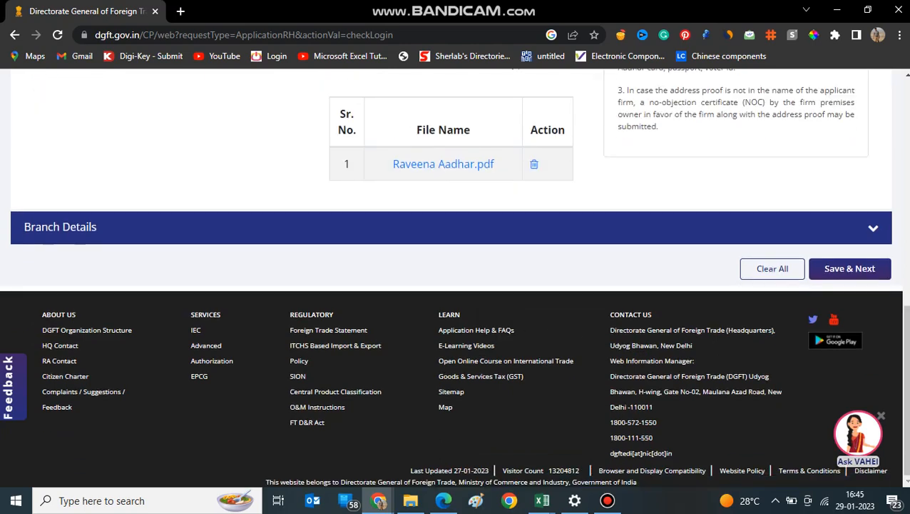
pyautogui.moveTo(906, 312); pyautogui.dragTo(904, 140)
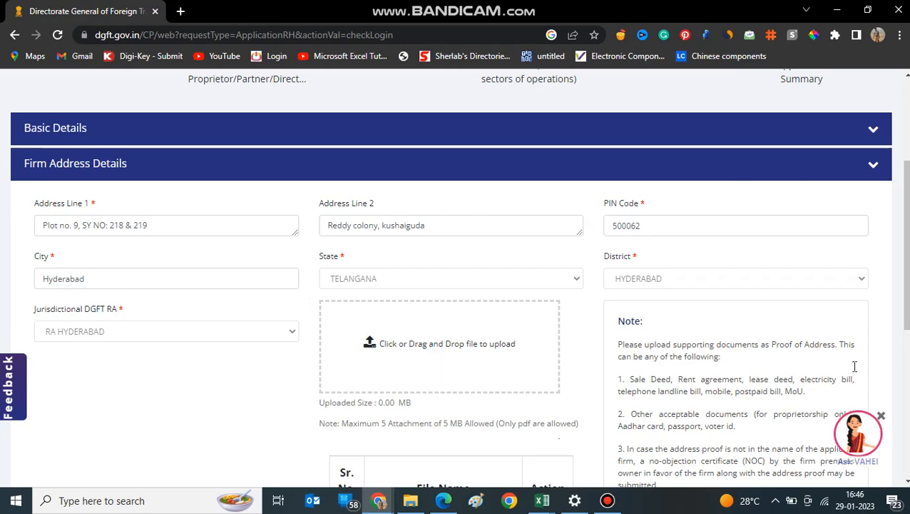
pyautogui.moveTo(906, 300); pyautogui.dragTo(906, 332)
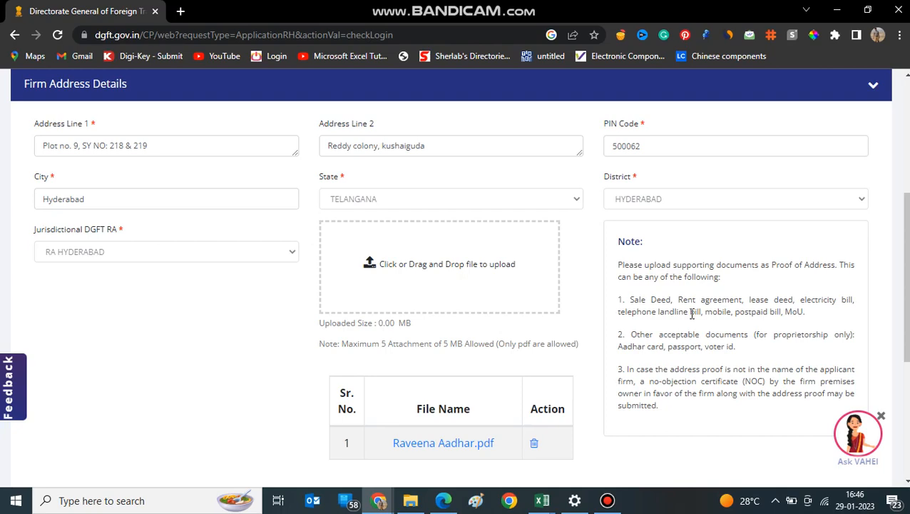
pyautogui.scroll(-1, 691, 314)
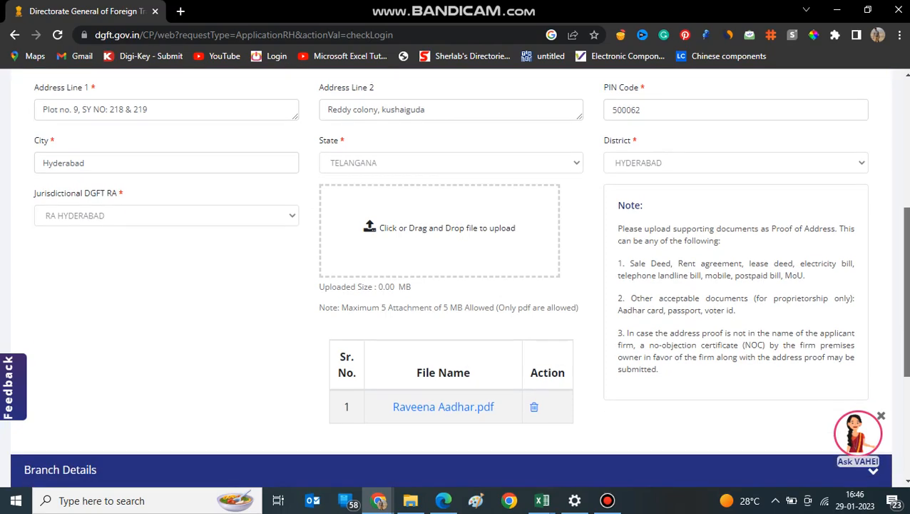
pyautogui.scroll(-3, 753, 426)
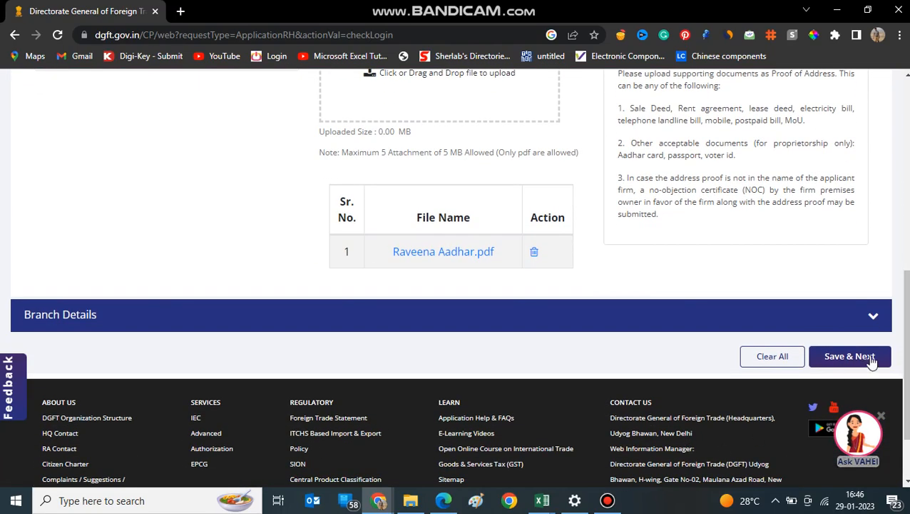
pyautogui.click(136, 323)
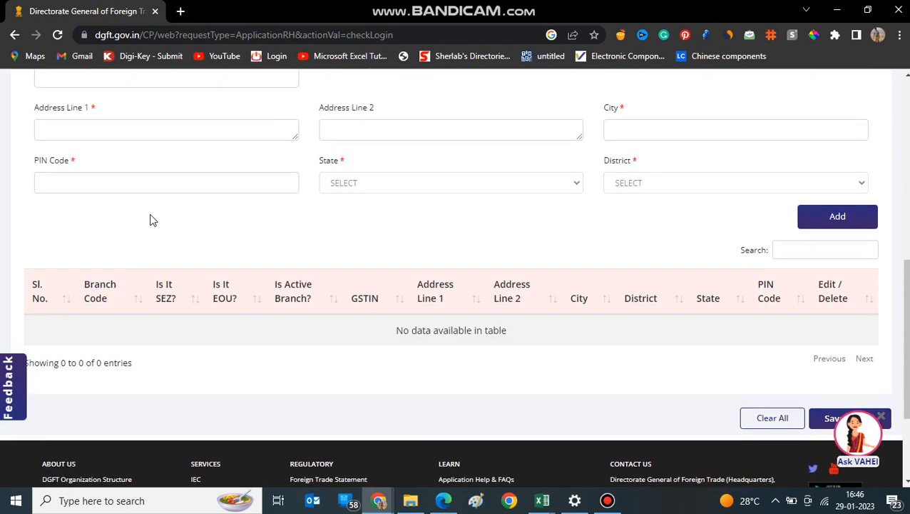
pyautogui.moveTo(907, 306); pyautogui.dragTo(907, 249)
pyautogui.moveTo(907, 352); pyautogui.dragTo(902, 422)
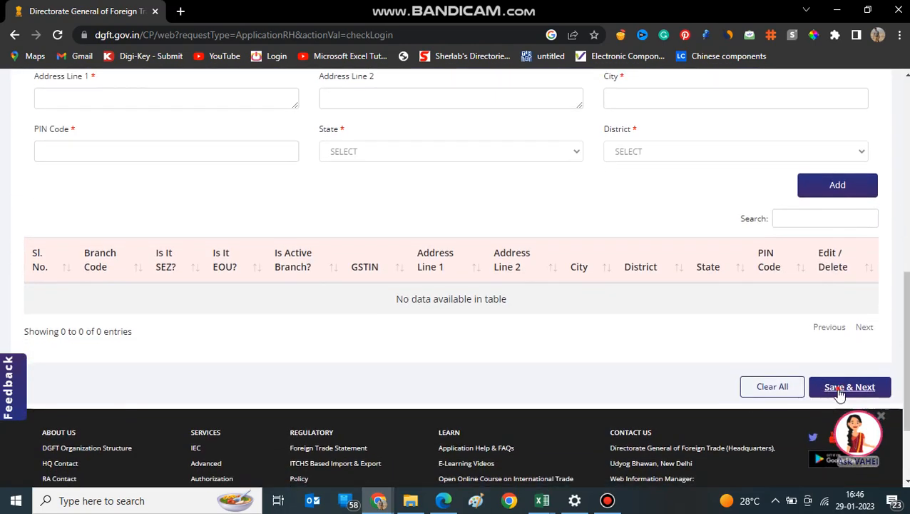
pyautogui.click(840, 392)
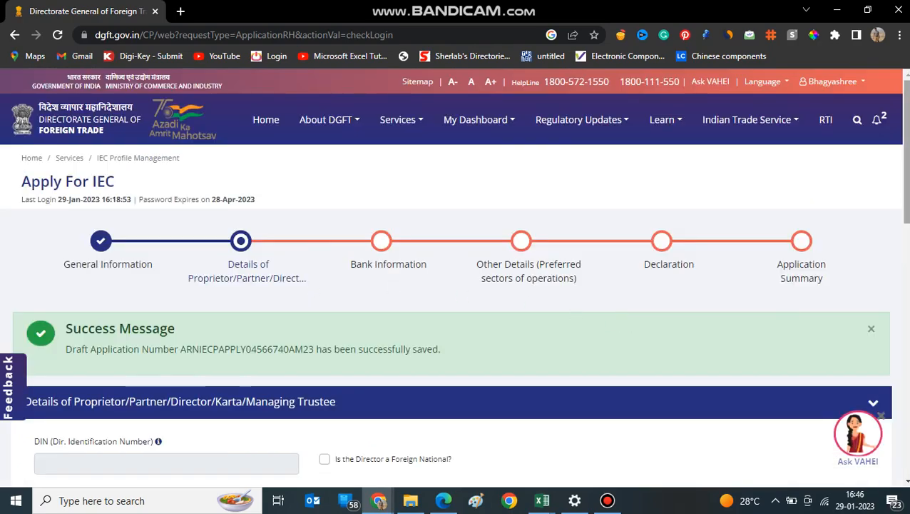
# Scroll through the proprietor form and its single listed proprietor row
pyautogui.scroll(-2, 906, 143)
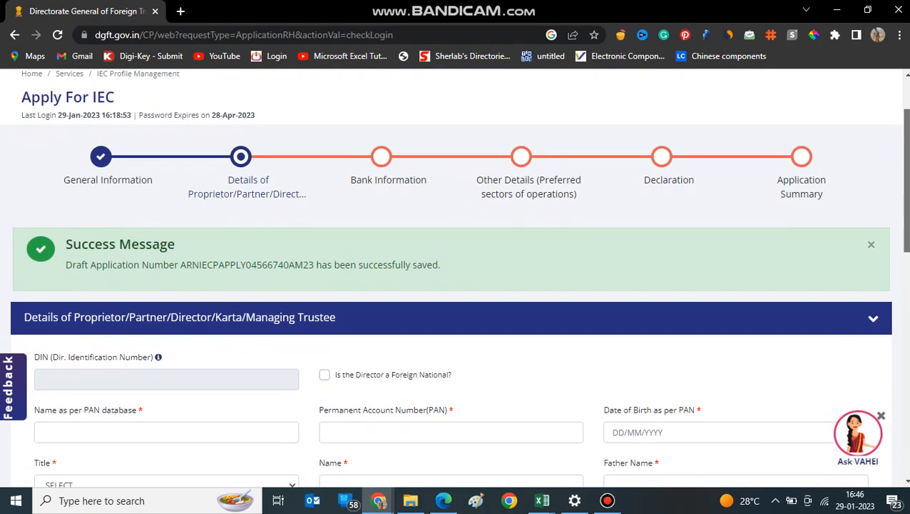
pyautogui.scroll(-2, 904, 178)
pyautogui.scroll(-2, 454, 278)
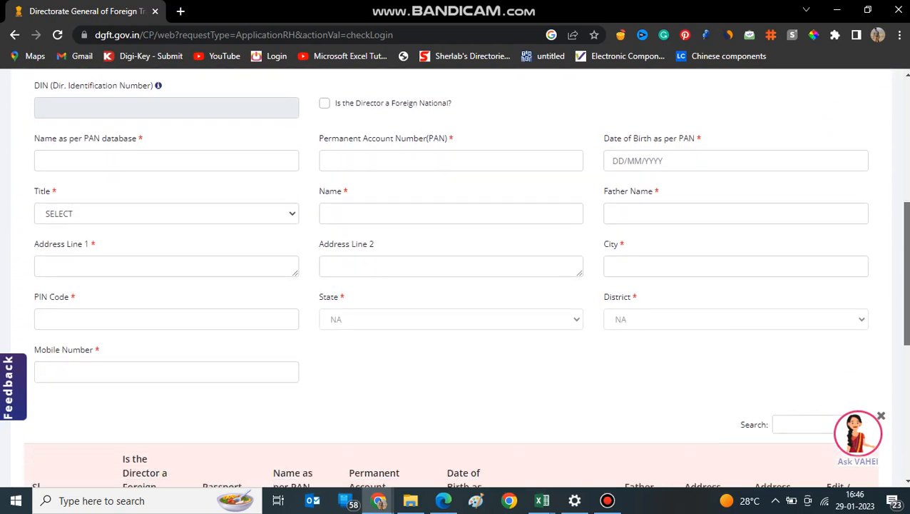
pyautogui.scroll(-1, 457, 278)
pyautogui.scroll(3, 456, 278)
pyautogui.scroll(-1, 769, 252)
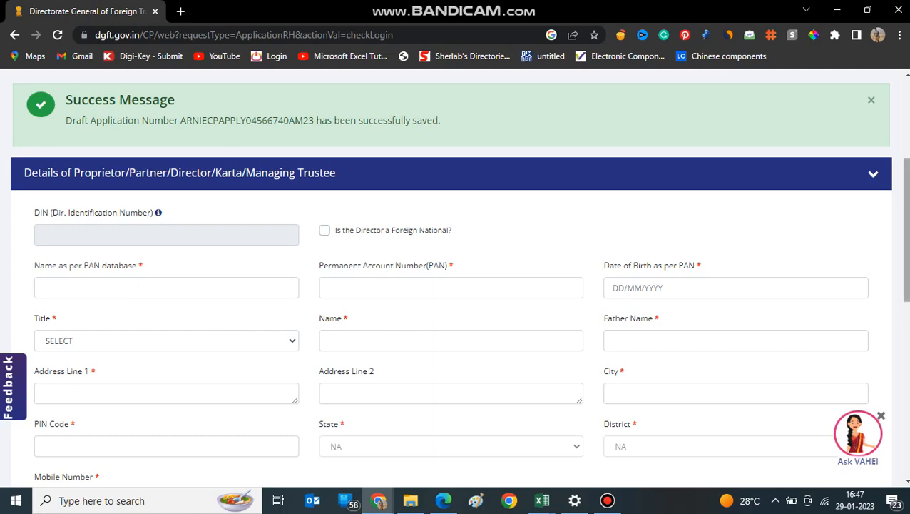
pyautogui.moveTo(908, 279); pyautogui.dragTo(909, 322)
# Check the proprietor's Title options without changing them, then save and go to Bank Information
pyautogui.click(180, 217)
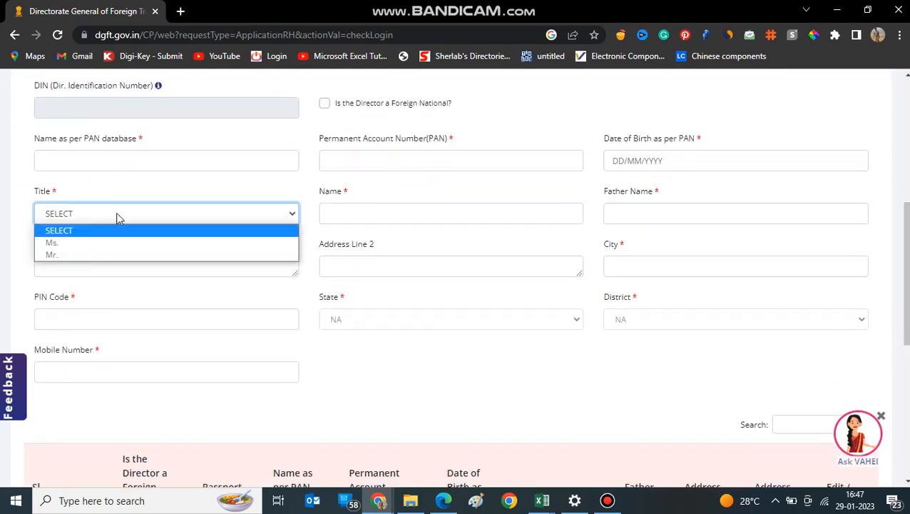
pyautogui.click(519, 199)
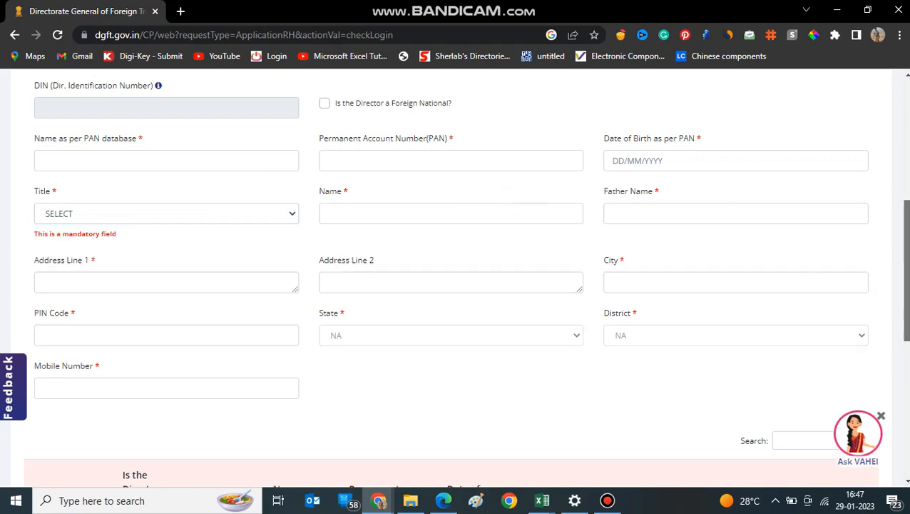
pyautogui.scroll(-1, 904, 278)
pyautogui.scroll(-3, 905, 278)
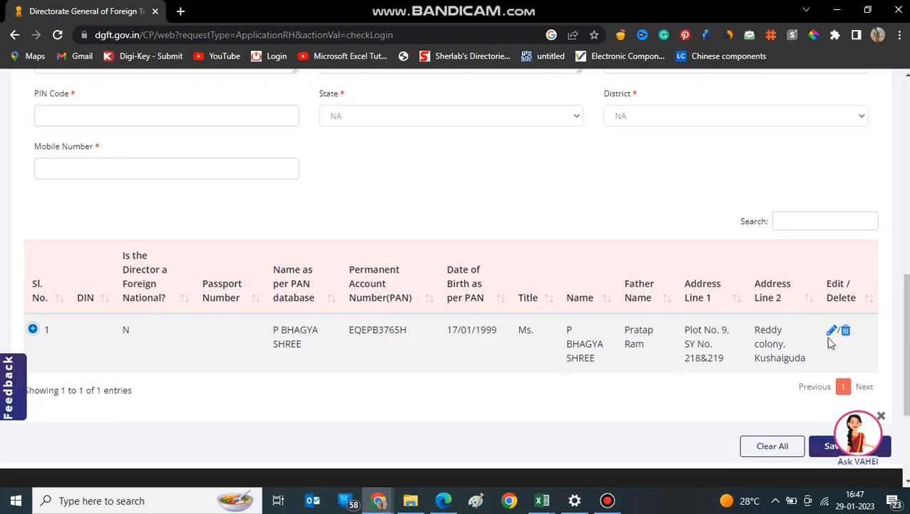
pyautogui.scroll(-2, 905, 322)
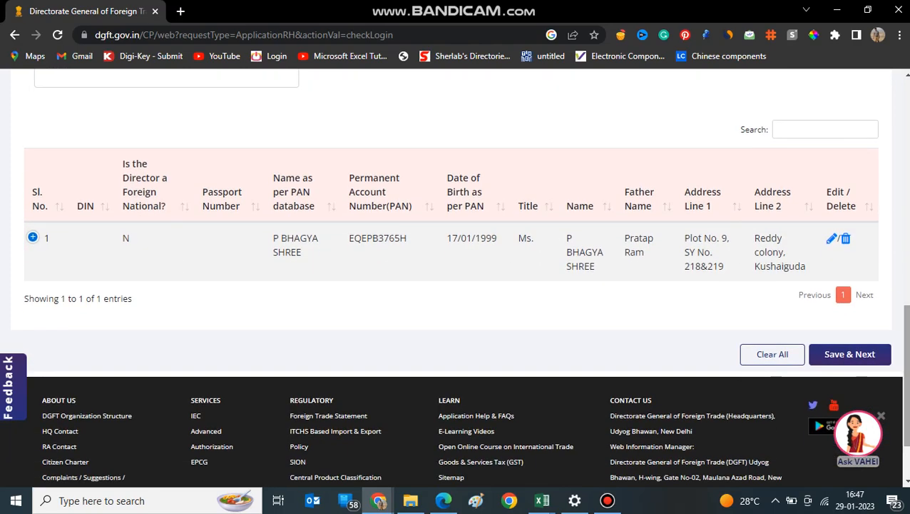
pyautogui.click(853, 361)
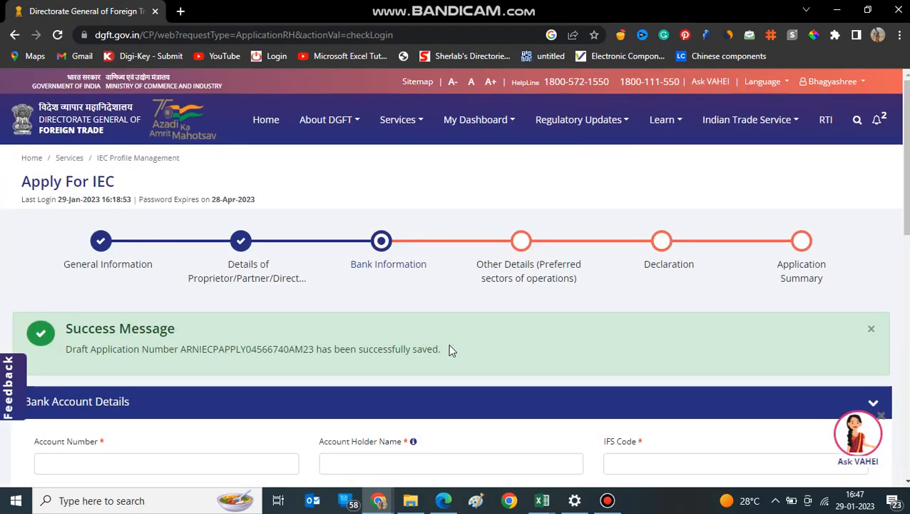
# Review the account holder name and IFS code fields of the bank form
pyautogui.moveTo(907, 215); pyautogui.dragTo(908, 281)
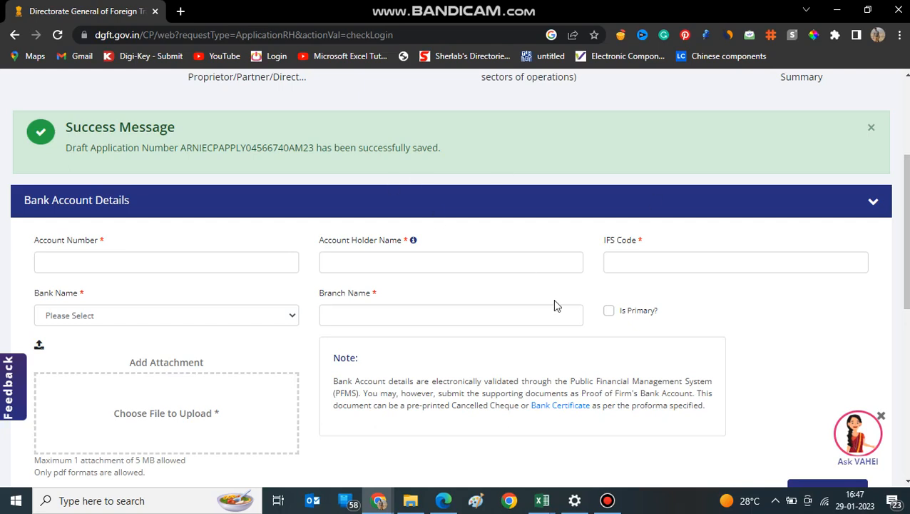
pyautogui.scroll(-1, 555, 305)
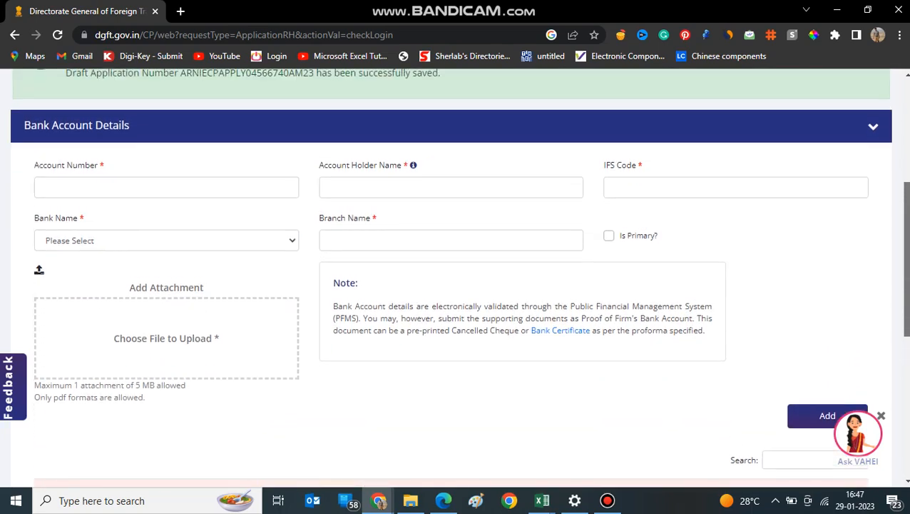
pyautogui.scroll(1, 238, 319)
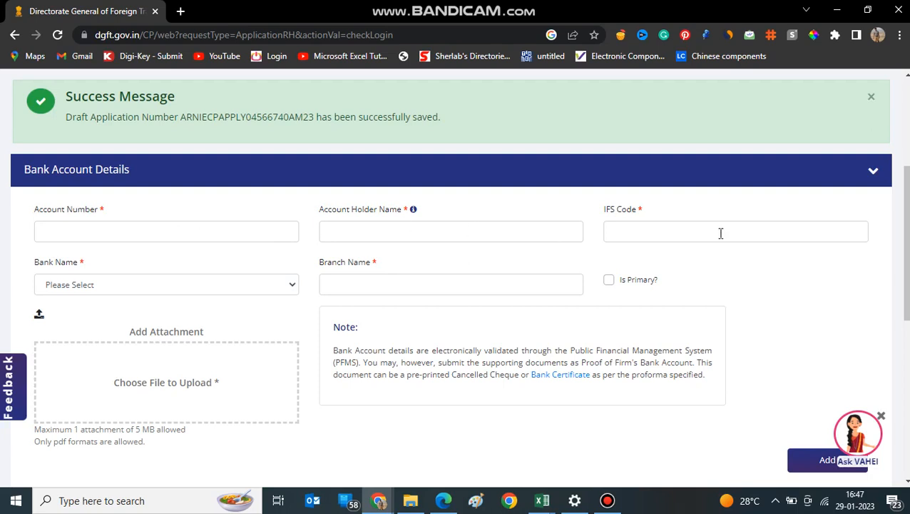
pyautogui.click(351, 236)
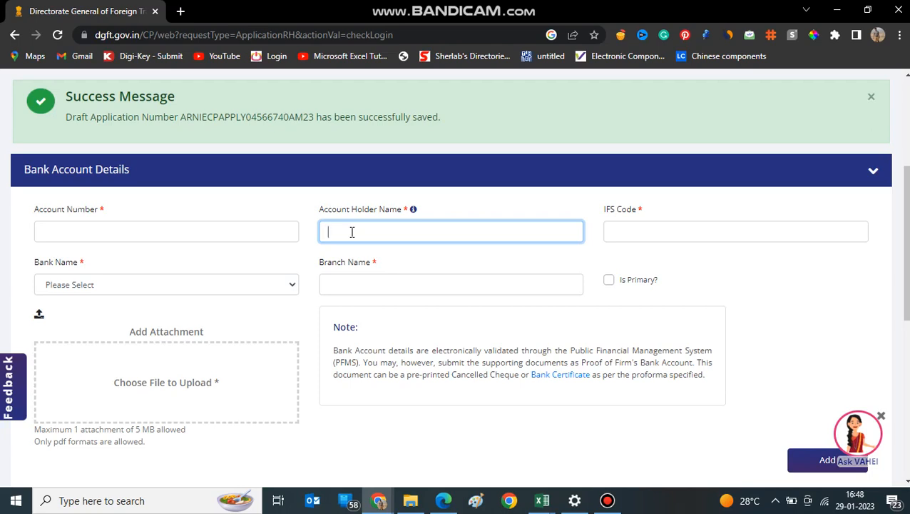
pyautogui.click(660, 230)
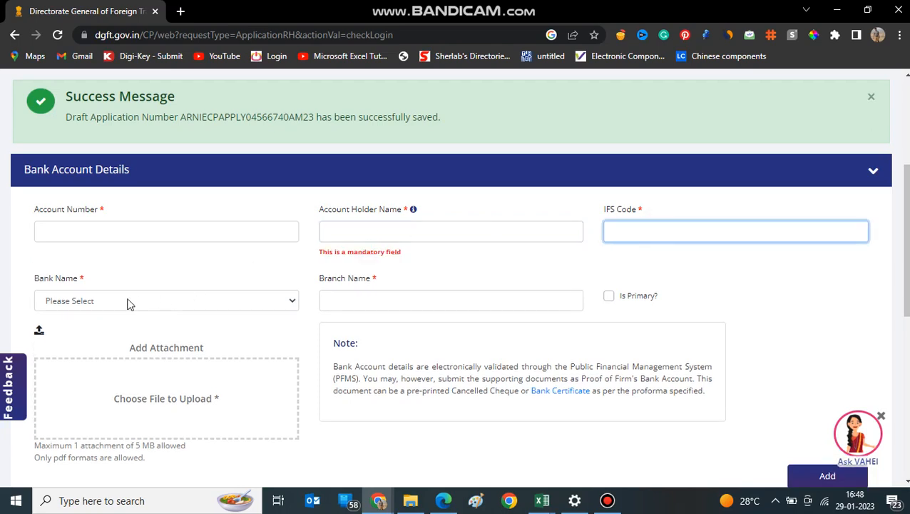
# Check the Bank Name list without changing it and save the Bank of Baroda account
pyautogui.click(6, 293)
pyautogui.click(104, 296)
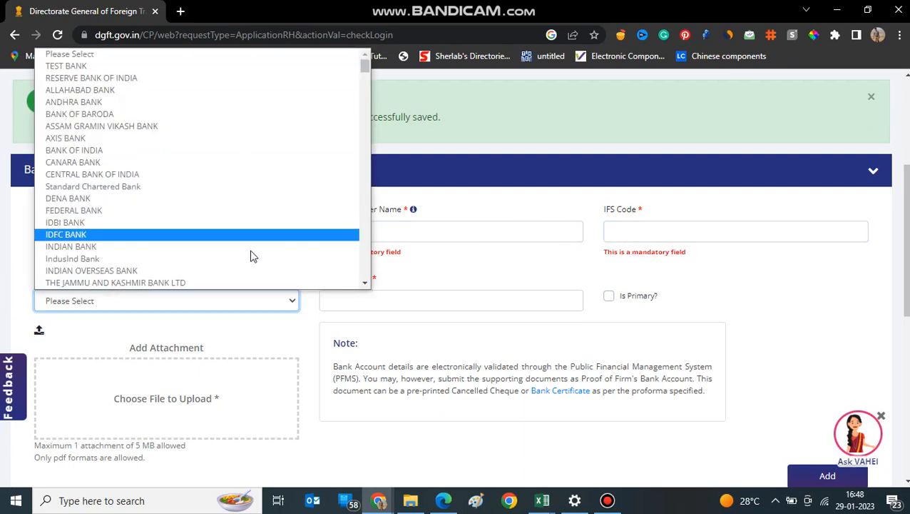
pyautogui.click(8, 283)
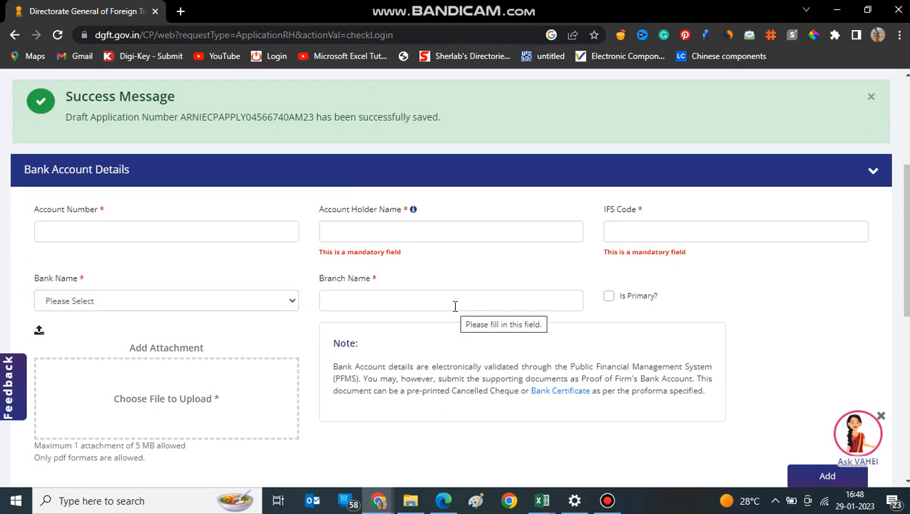
pyautogui.moveTo(905, 268); pyautogui.dragTo(906, 295)
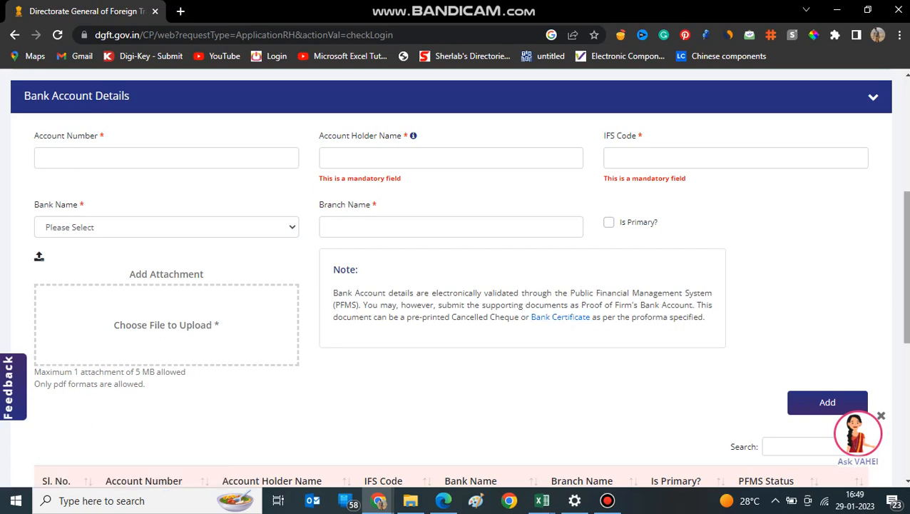
pyautogui.scroll(-3, 470, 280)
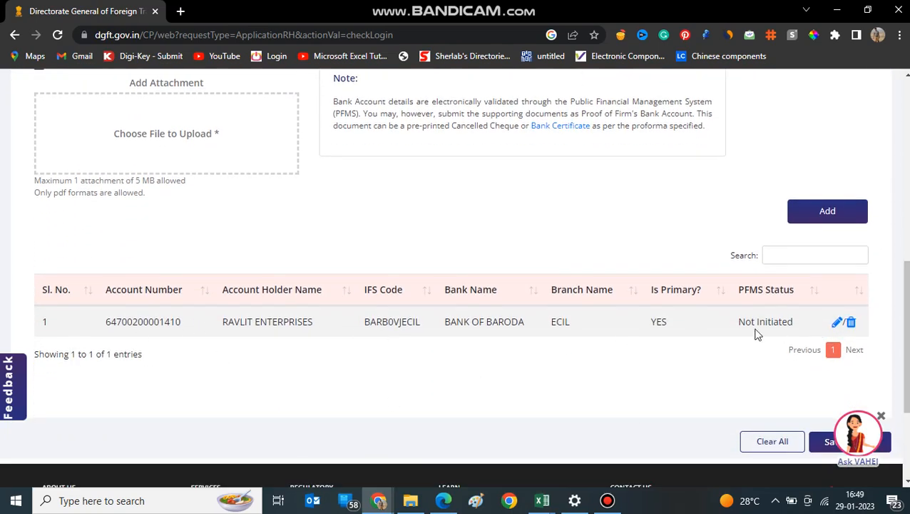
pyautogui.scroll(-1, 819, 334)
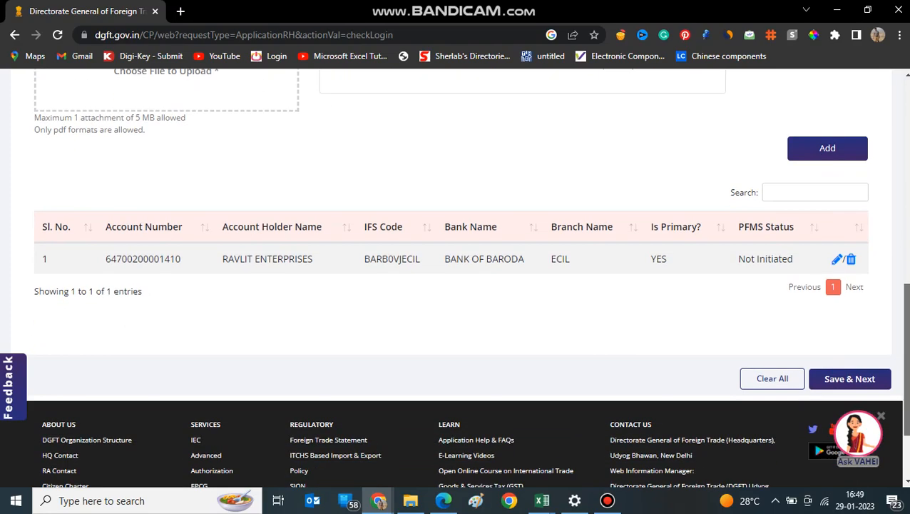
pyautogui.click(831, 381)
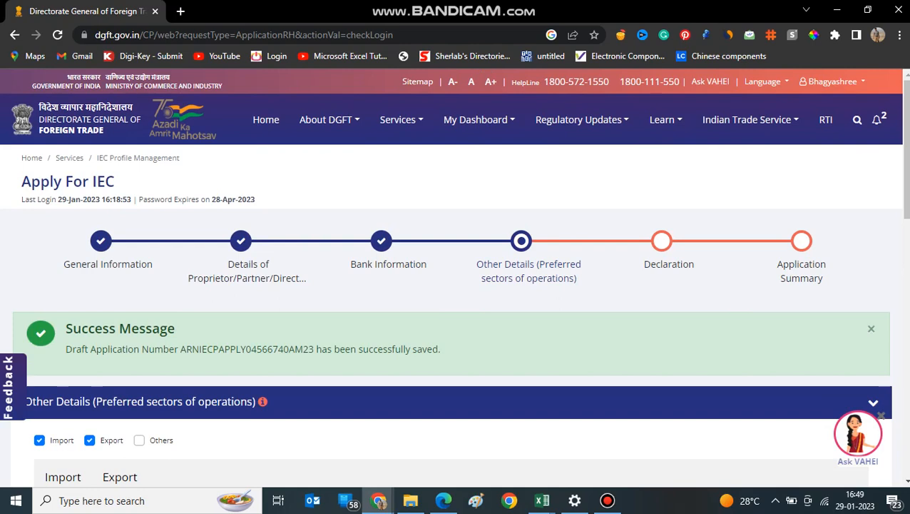
# Scroll the Import sectors, then show Export sectors with Goods, Electronic and Engineering Products ticked
pyautogui.moveTo(905, 207); pyautogui.dragTo(908, 266)
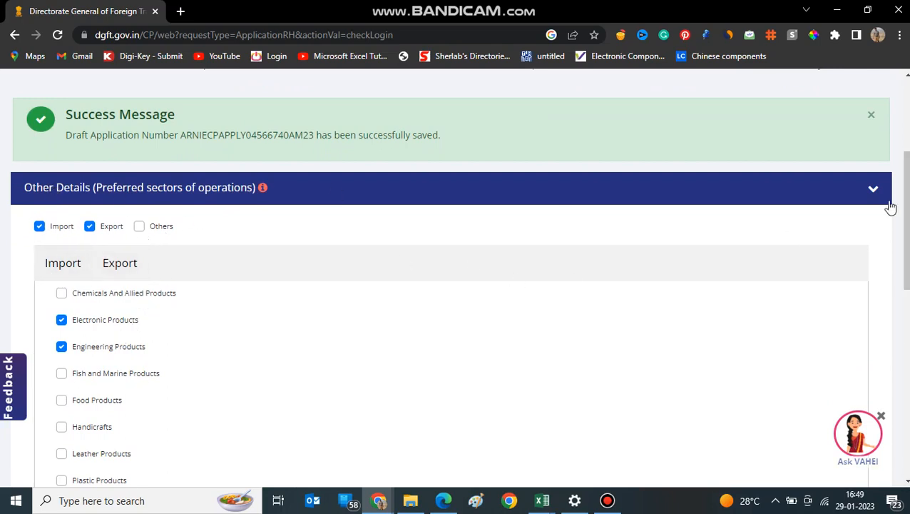
pyautogui.scroll(-1, 904, 214)
pyautogui.scroll(-1, 459, 277)
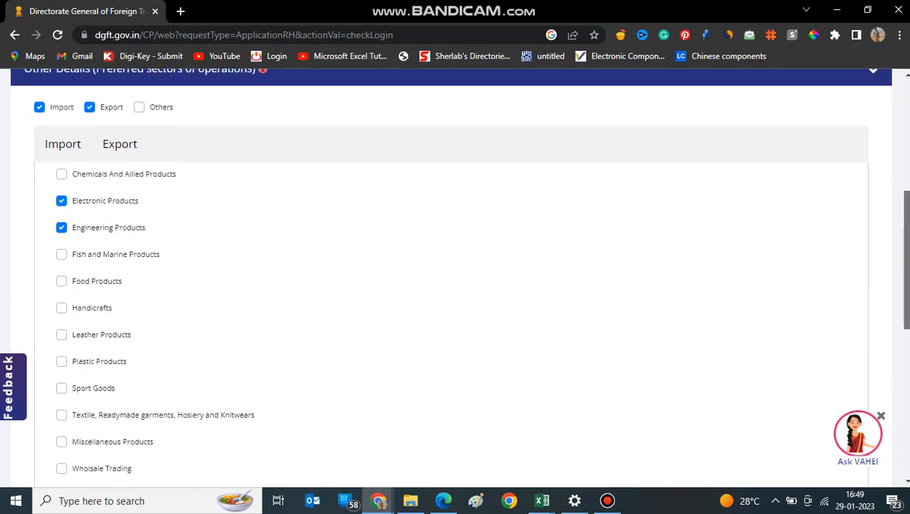
pyautogui.scroll(-3, 457, 279)
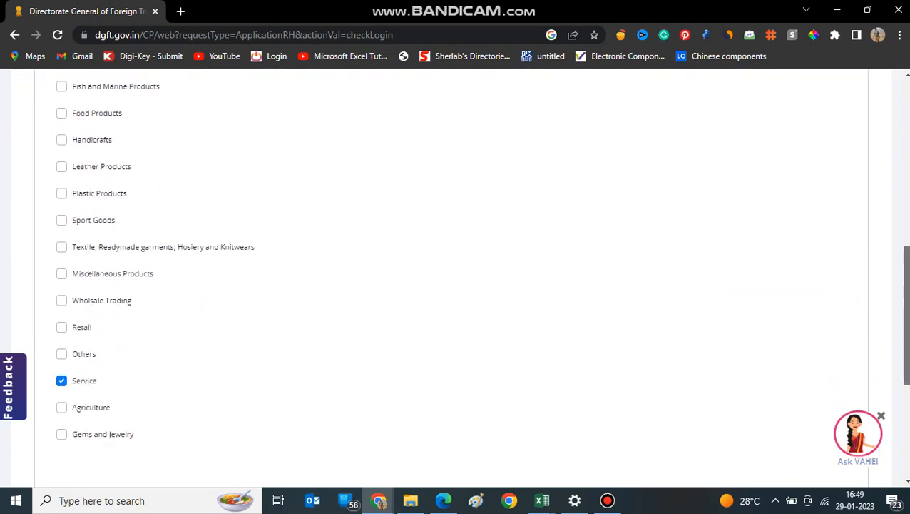
pyautogui.scroll(4, 456, 278)
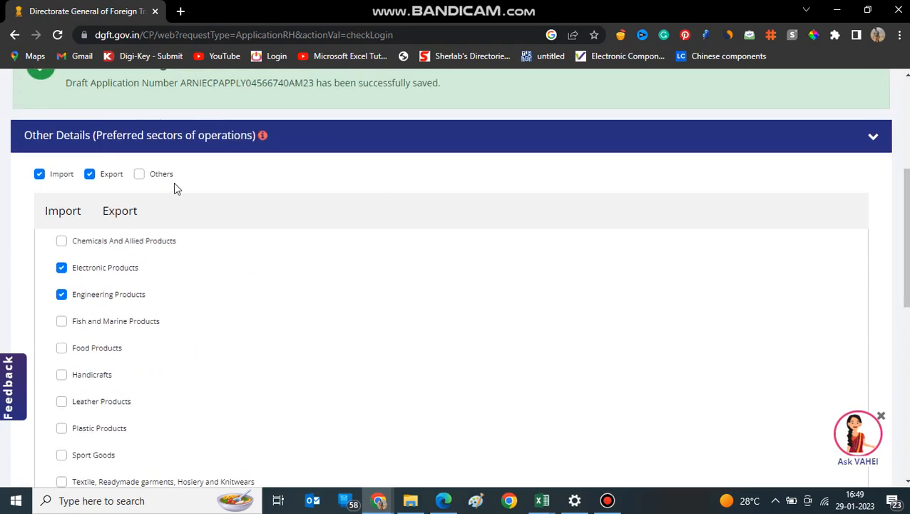
pyautogui.click(116, 209)
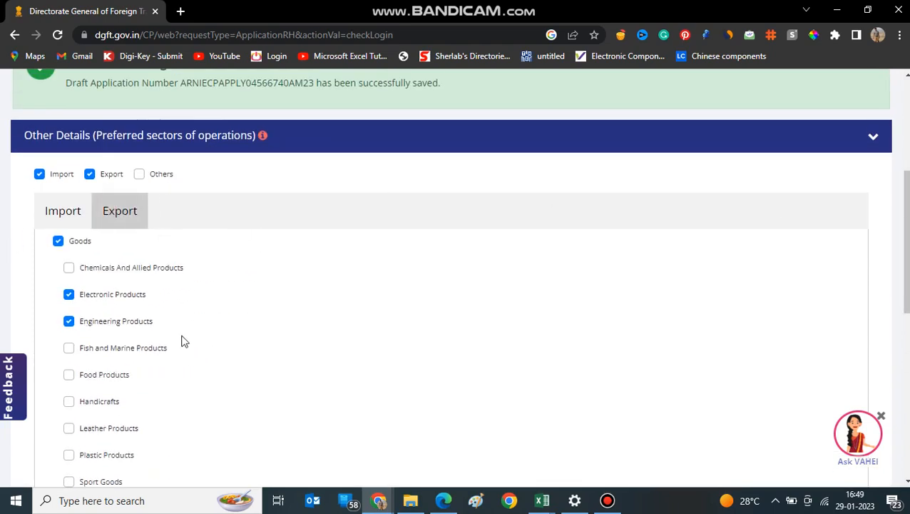
pyautogui.moveTo(905, 198); pyautogui.dragTo(907, 307)
# Save the preferred sectors, then submit the ticked declaration with place Hyderabad, date 29-01-2023
pyautogui.click(820, 410)
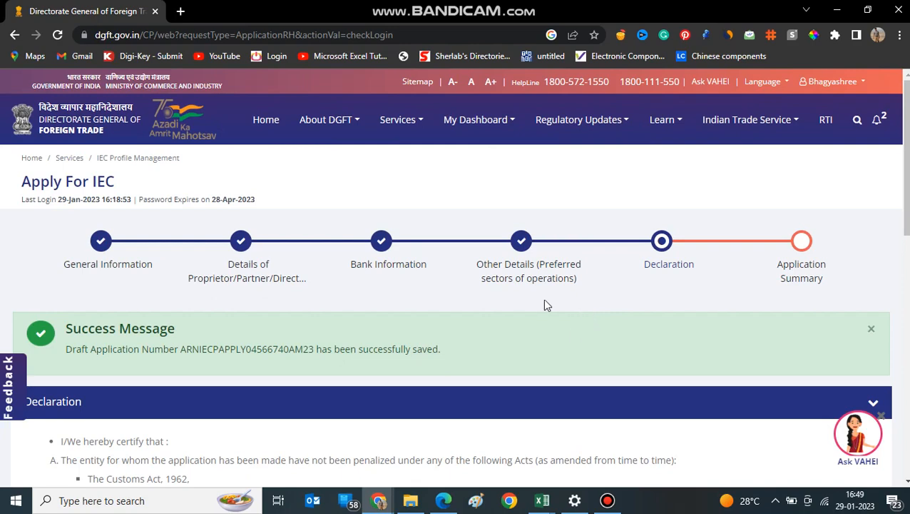
pyautogui.moveTo(908, 187); pyautogui.dragTo(907, 288)
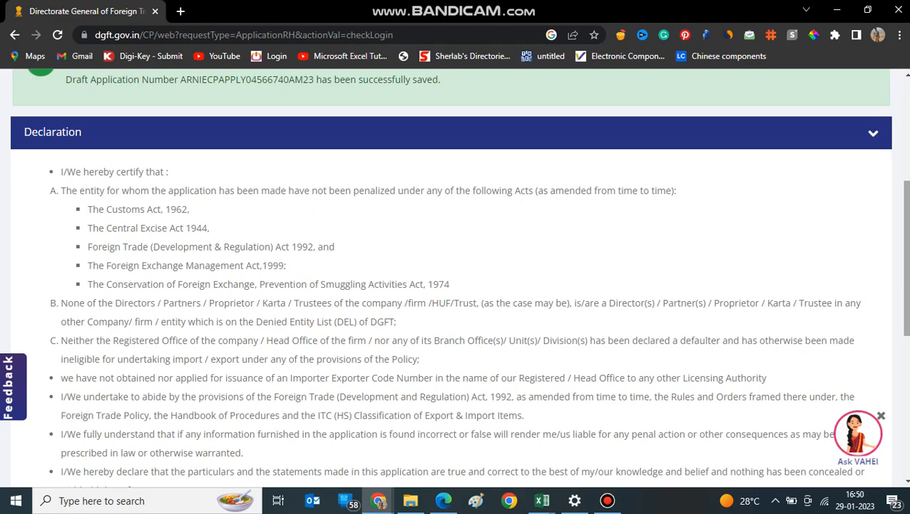
pyautogui.scroll(-2, 457, 278)
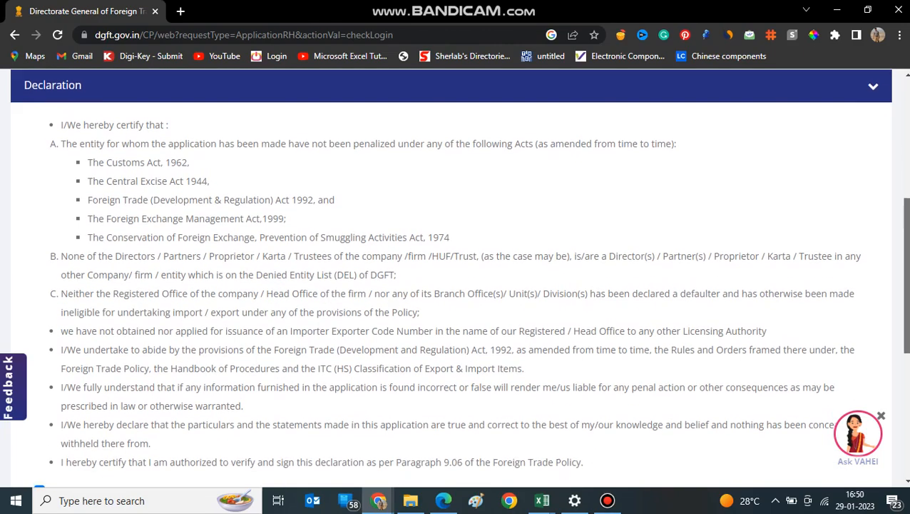
pyautogui.scroll(-5, 277, 280)
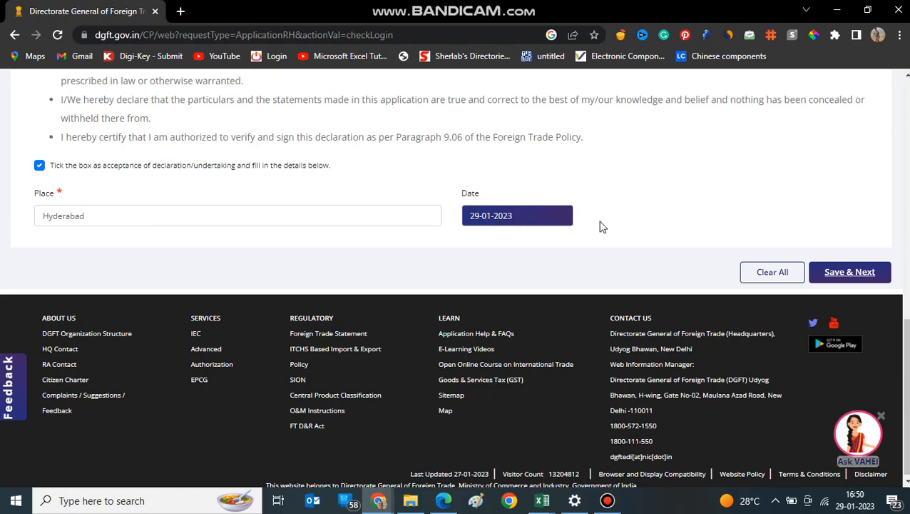
pyautogui.click(856, 277)
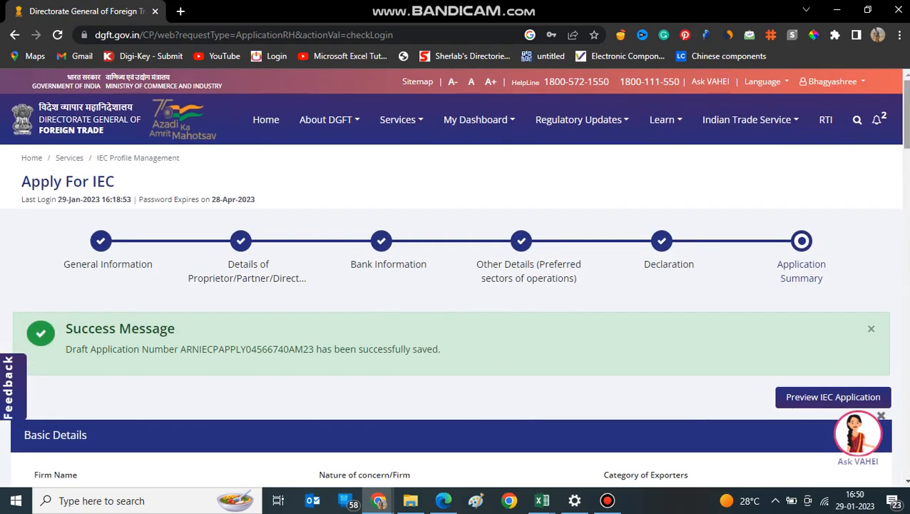
# Scroll the Application Summary down to the Rs. 500 ANF-2K fee note and Sign button
pyautogui.scroll(-4, 457, 278)
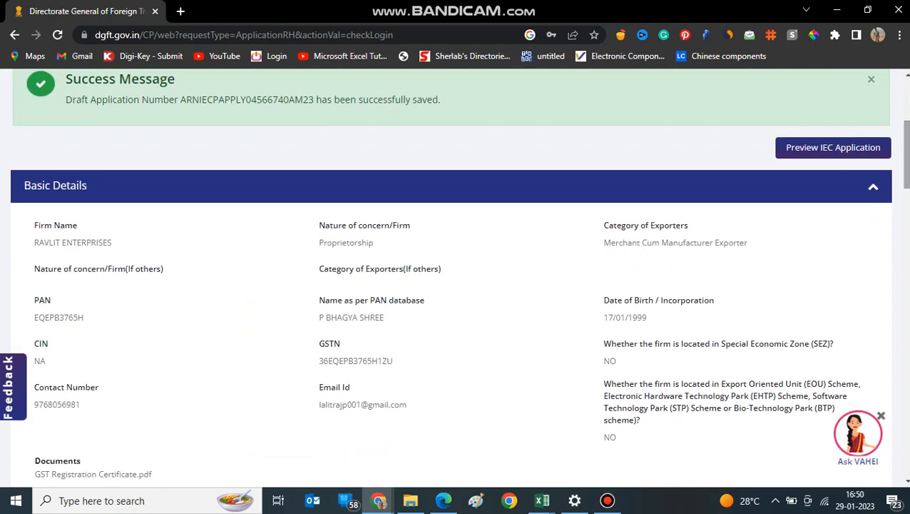
pyautogui.scroll(-2, 907, 181)
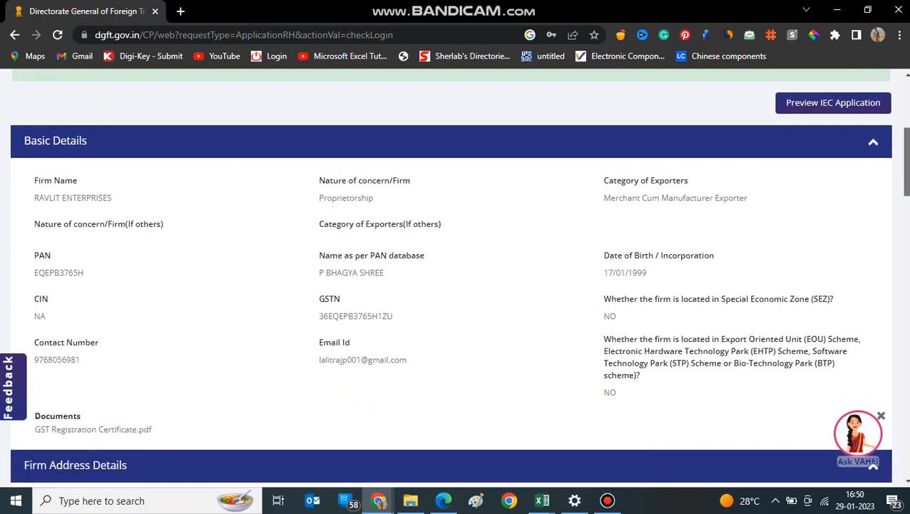
pyautogui.moveTo(906, 182); pyautogui.dragTo(906, 187)
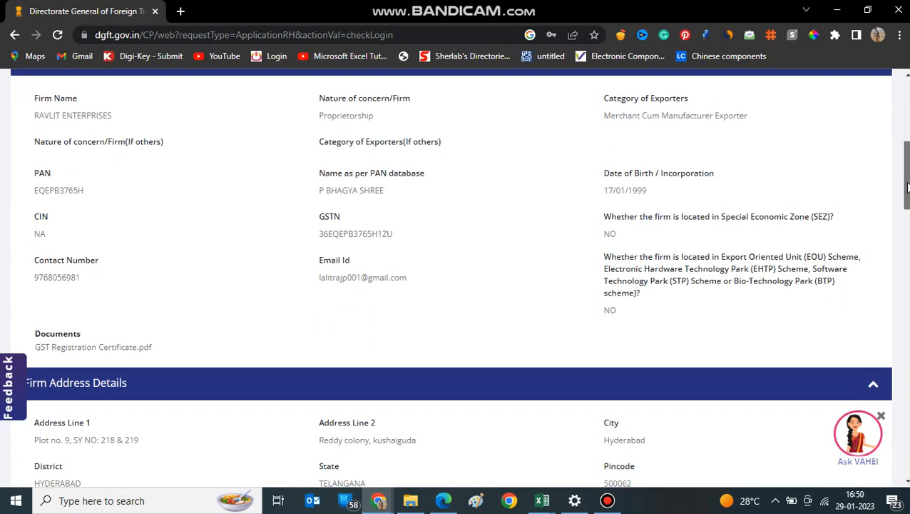
pyautogui.moveTo(906, 187); pyautogui.dragTo(905, 446)
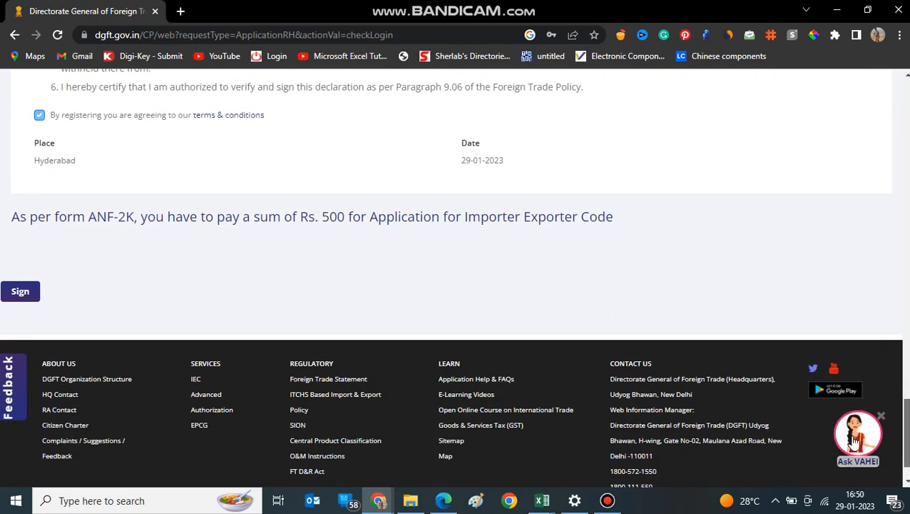
# Confirm signing the IEC application and choose the Aadhaar e-Sign method
pyautogui.click(20, 291)
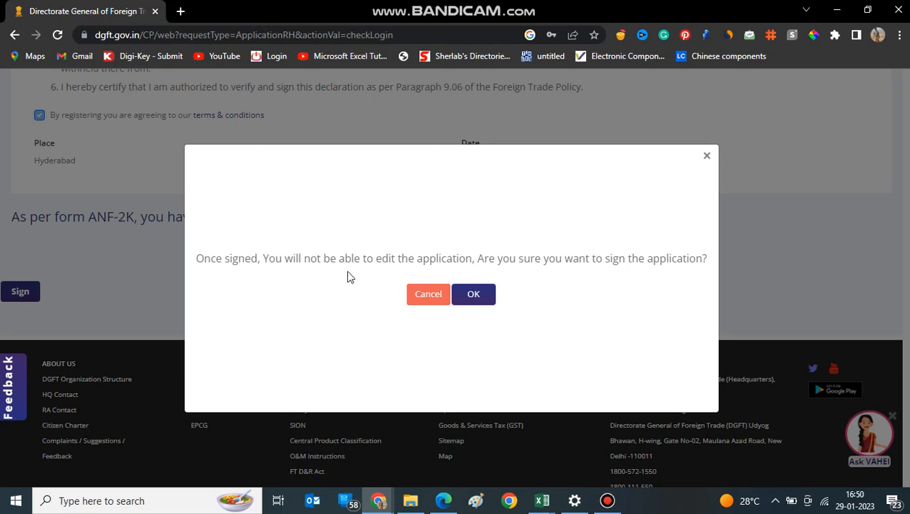
pyautogui.click(487, 300)
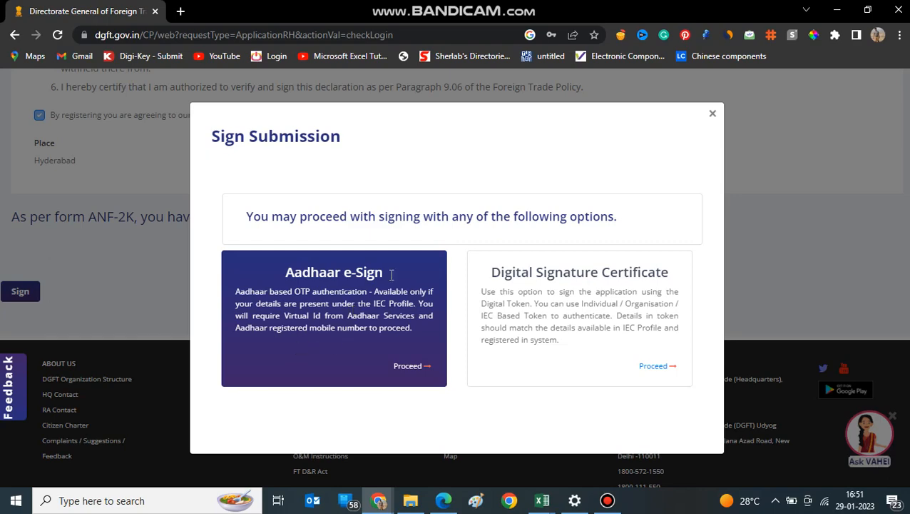
pyautogui.click(404, 365)
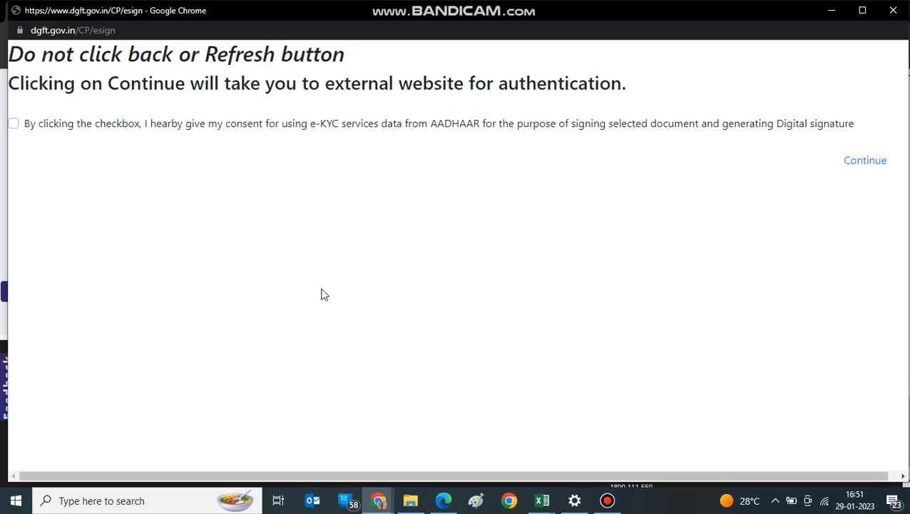
# Accept the Aadhaar e-KYC consent and continue to the C-DAC eSign authentication form
pyautogui.click(13, 124)
pyautogui.click(859, 162)
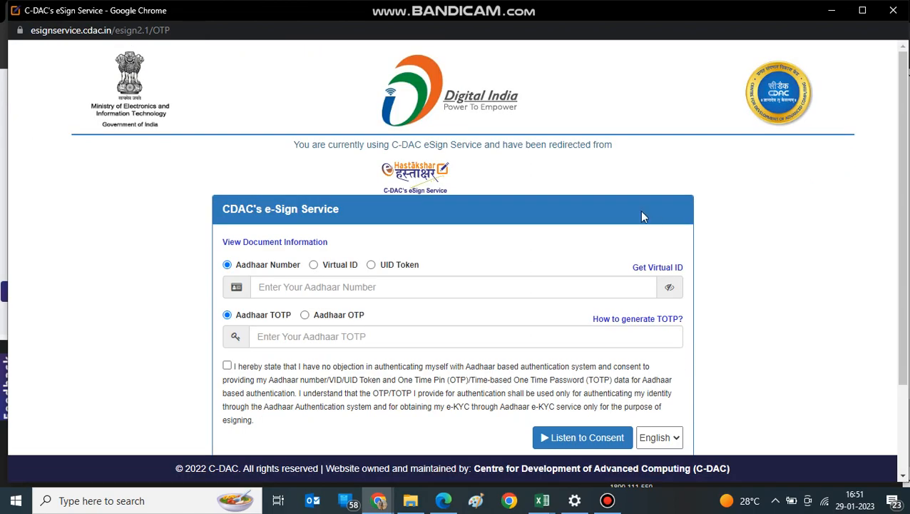
pyautogui.scroll(-2, 900, 137)
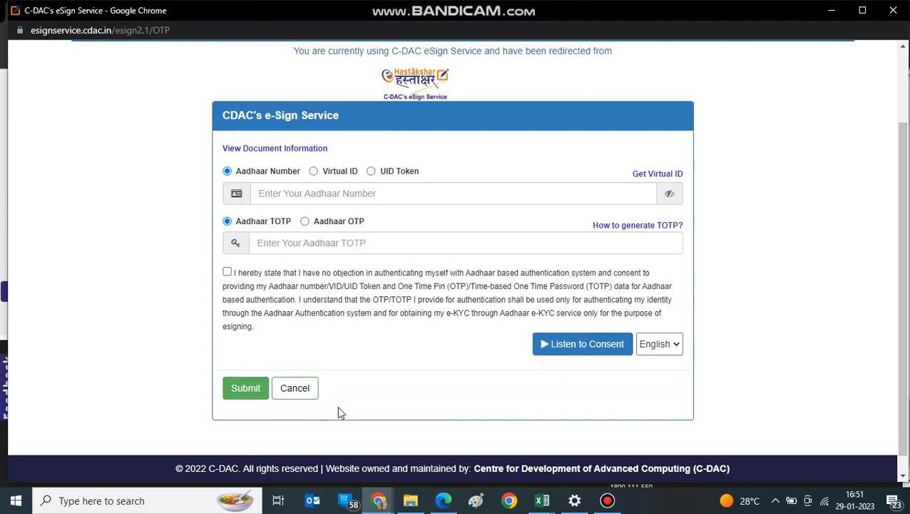
pyautogui.click(607, 500)
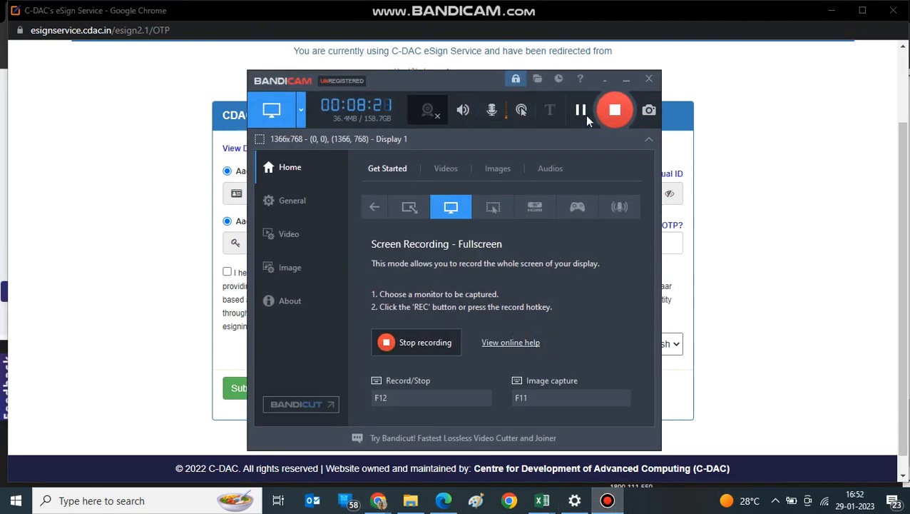
# Return to DGFT after e-signing and proceed from the Rs. 500 fee notice to Payment Details
pyautogui.click(581, 111)
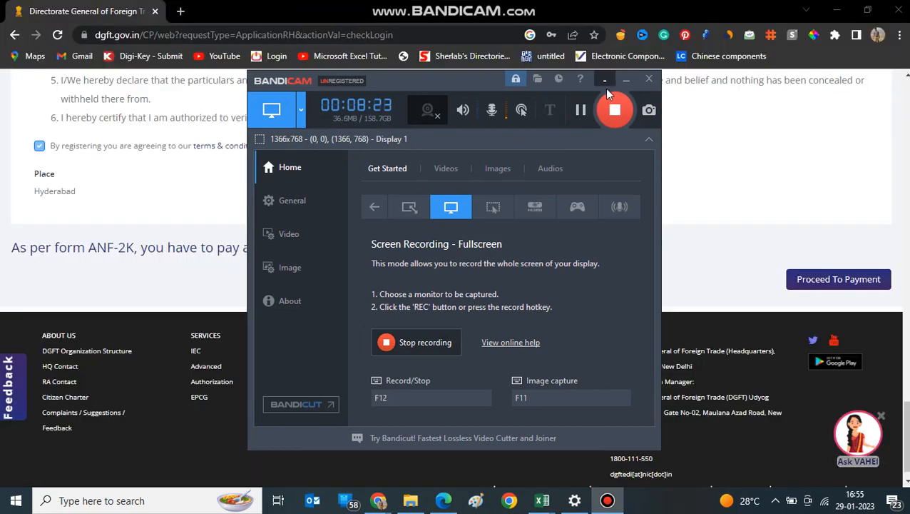
pyautogui.click(625, 80)
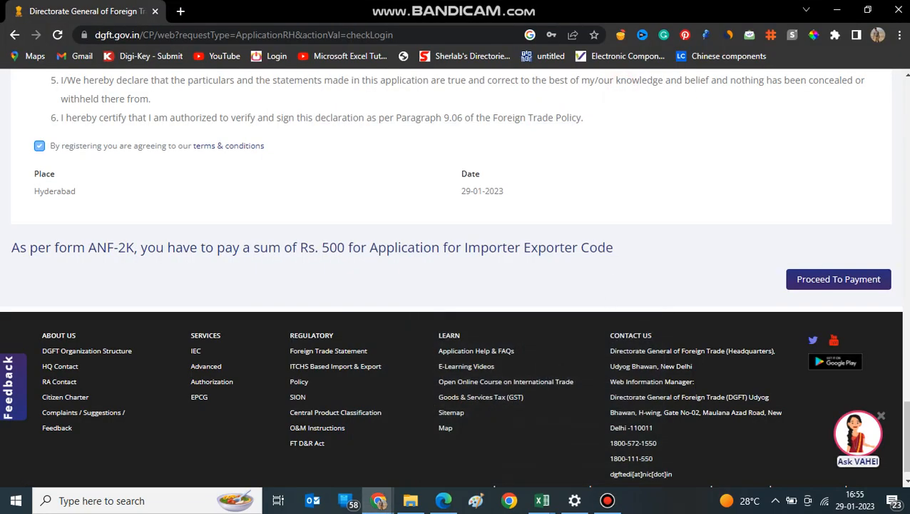
pyautogui.moveTo(907, 436)
pyautogui.mouseDown()
pyautogui.moveTo(904, 346)
pyautogui.moveTo(904, 435)
pyautogui.mouseUp()
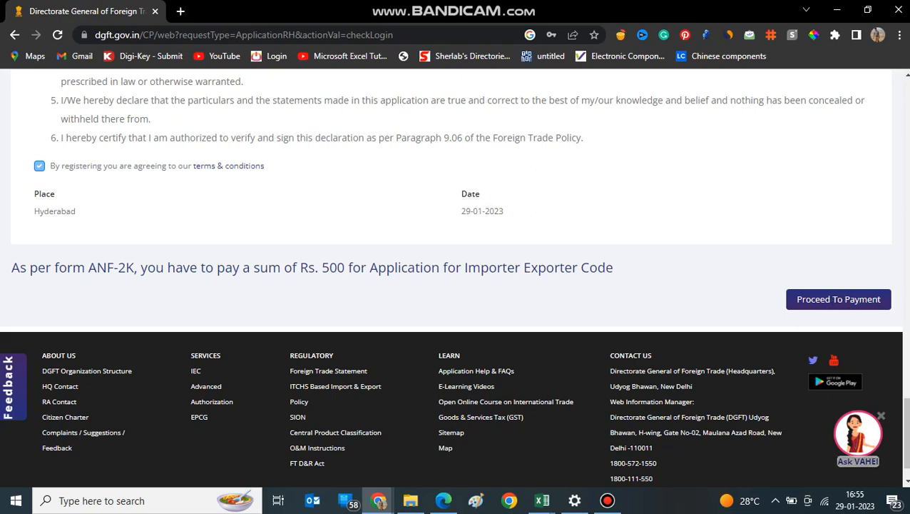
pyautogui.moveTo(905, 431)
pyautogui.mouseDown()
pyautogui.moveTo(880, 98)
pyautogui.moveTo(907, 214)
pyautogui.moveTo(908, 439)
pyautogui.mouseUp()
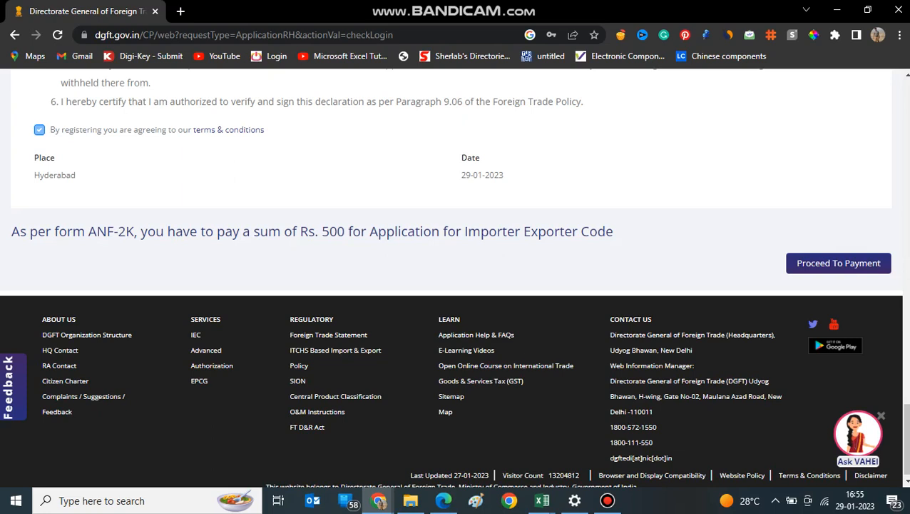
pyautogui.moveTo(906, 439); pyautogui.dragTo(907, 441)
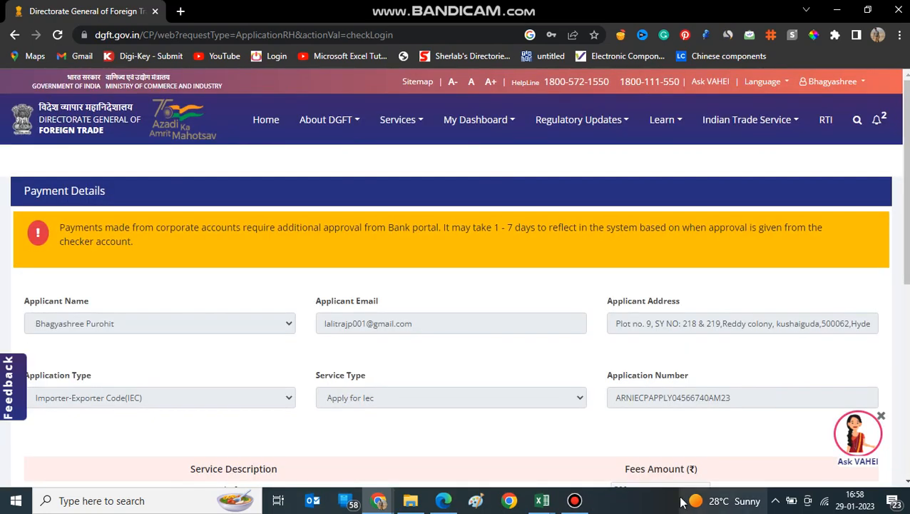
# Leave legacy eMPS payment as 'No' and submit the Rs. 500 IEC fee payment details
pyautogui.scroll(-1, 454, 278)
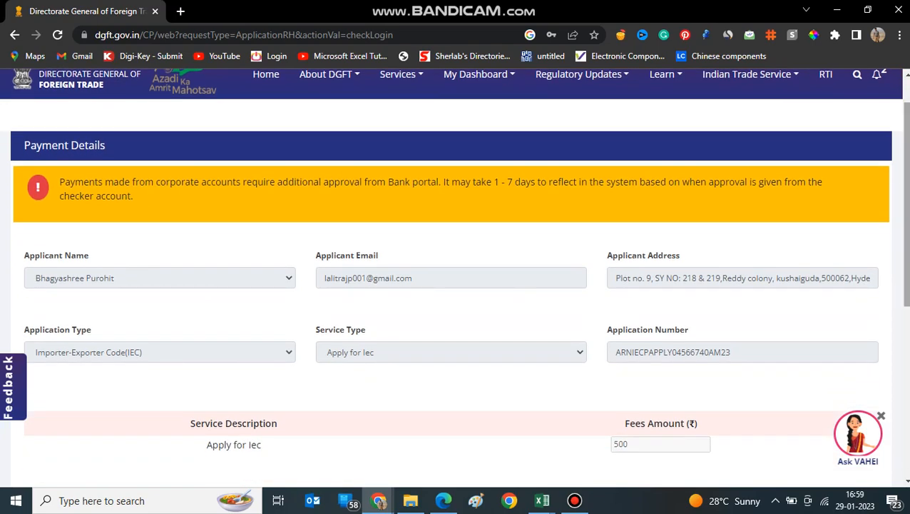
pyautogui.scroll(-2, 454, 277)
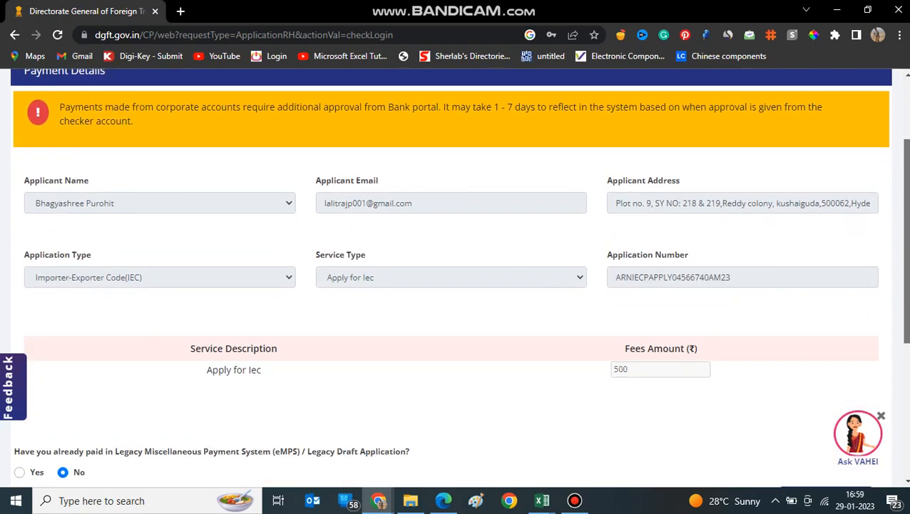
pyautogui.scroll(-1, 598, 257)
pyautogui.scroll(-1, 598, 257)
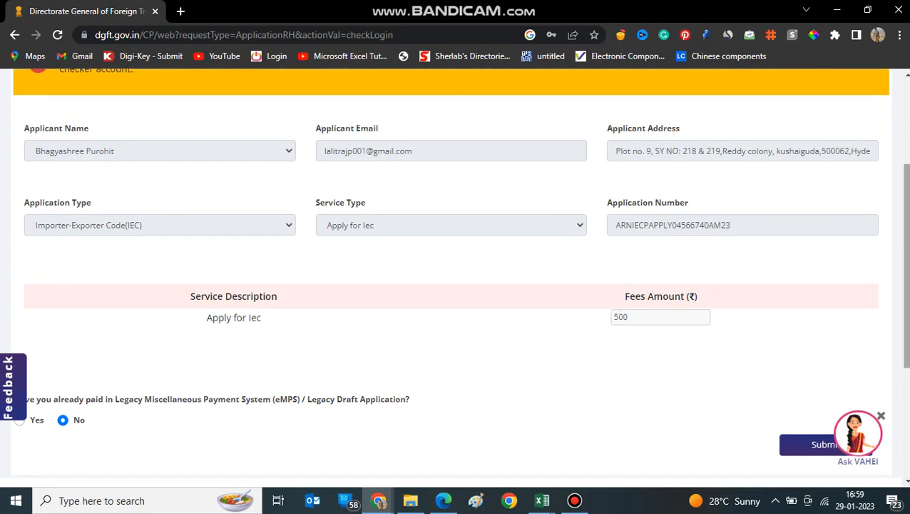
pyautogui.scroll(-3, 904, 285)
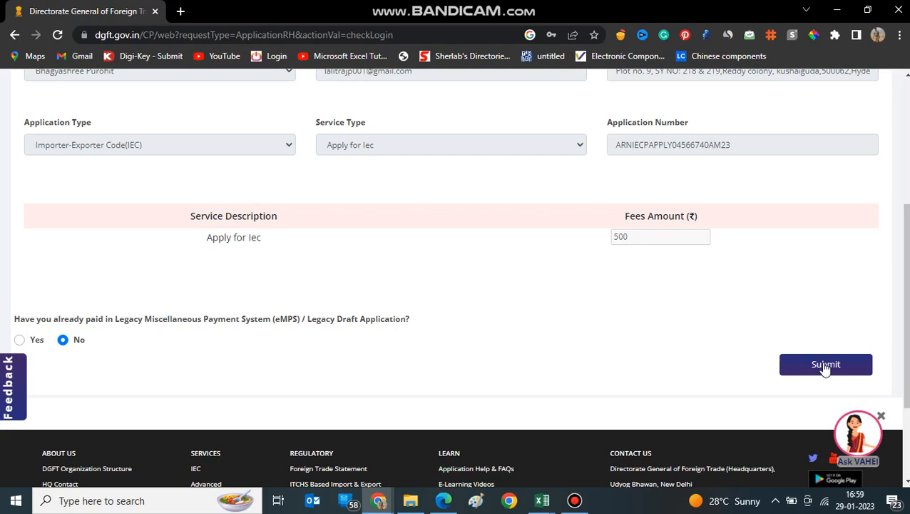
pyautogui.moveTo(904, 325); pyautogui.dragTo(904, 277)
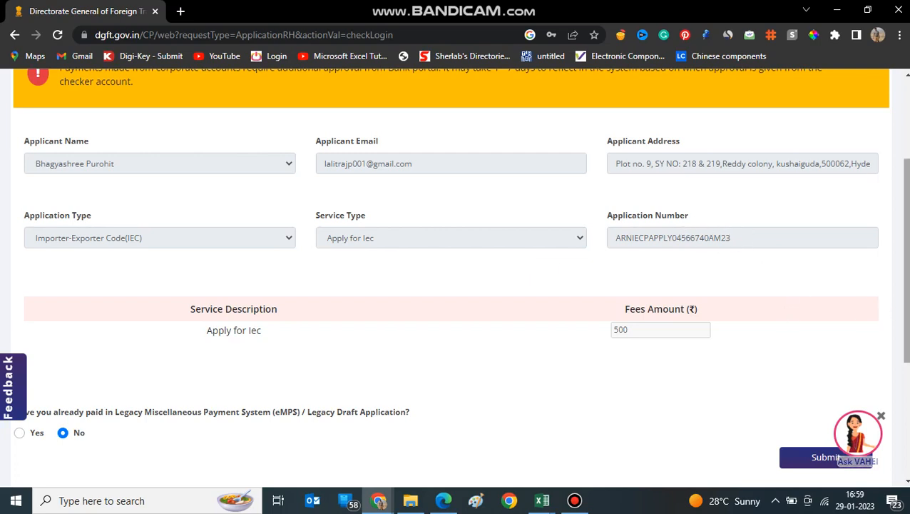
pyautogui.scroll(-2, 903, 314)
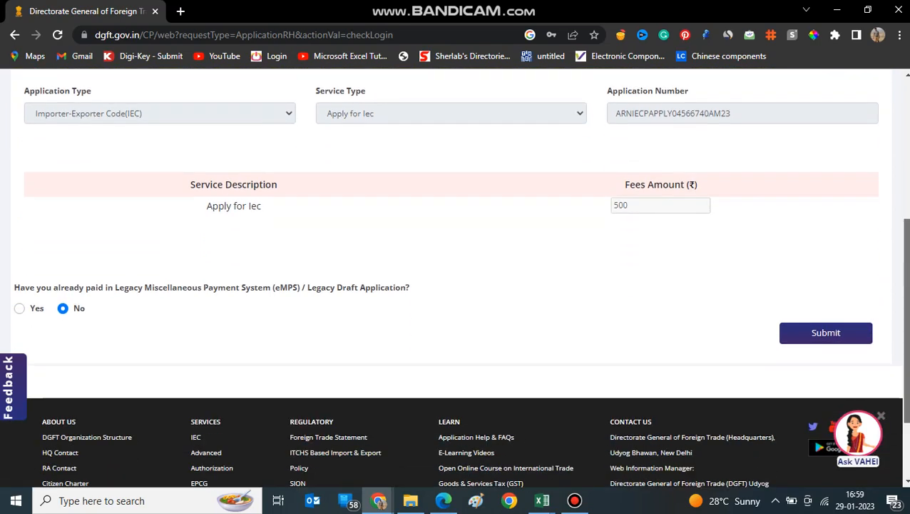
pyautogui.click(831, 341)
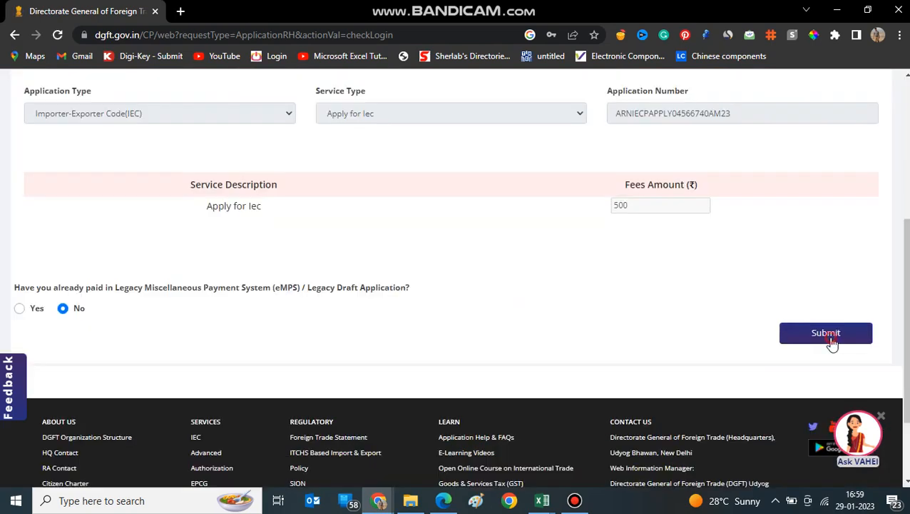
# Forward the fee payment to Bharatkosh and review the depositor's details
pyautogui.click(830, 341)
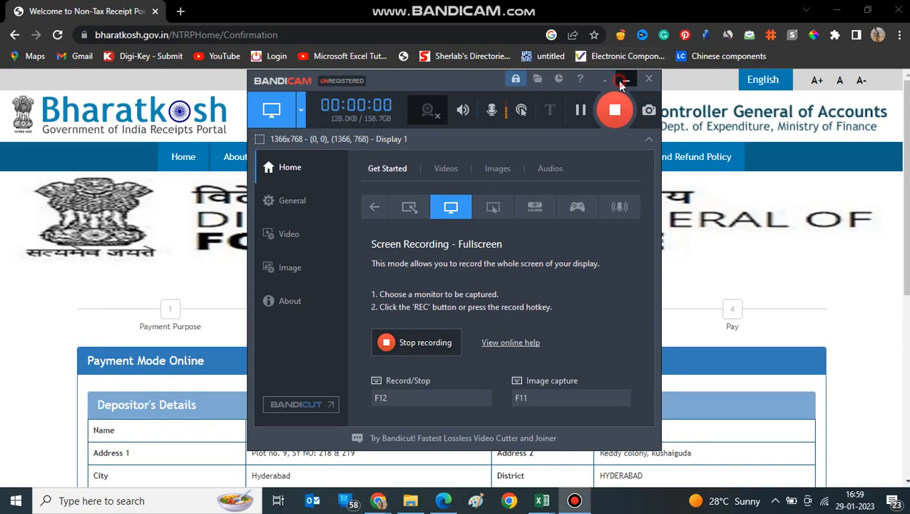
pyautogui.scroll(-1, 456, 277)
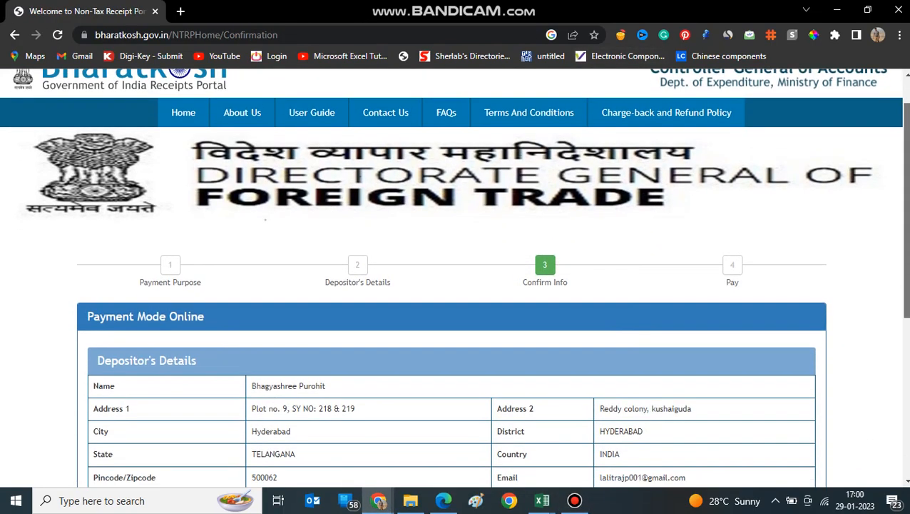
pyautogui.scroll(-1, 455, 276)
pyautogui.scroll(-3, 906, 270)
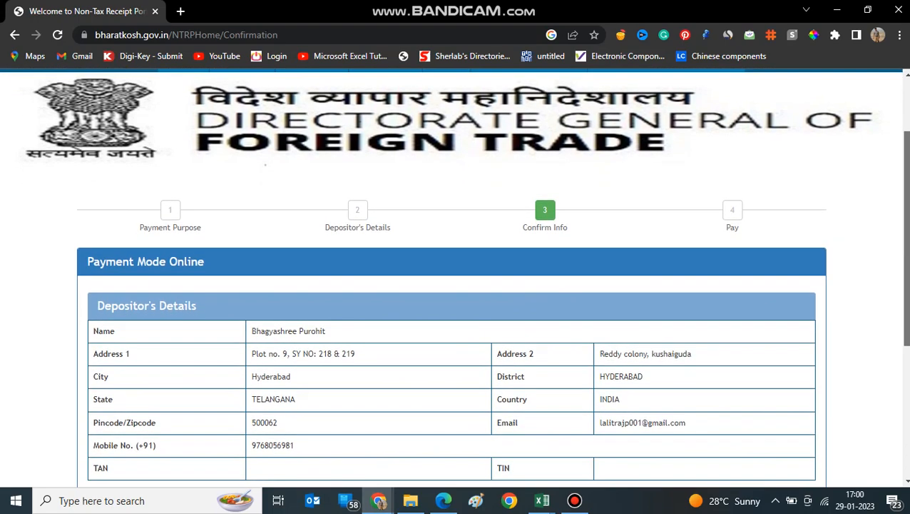
pyautogui.scroll(-1, 906, 270)
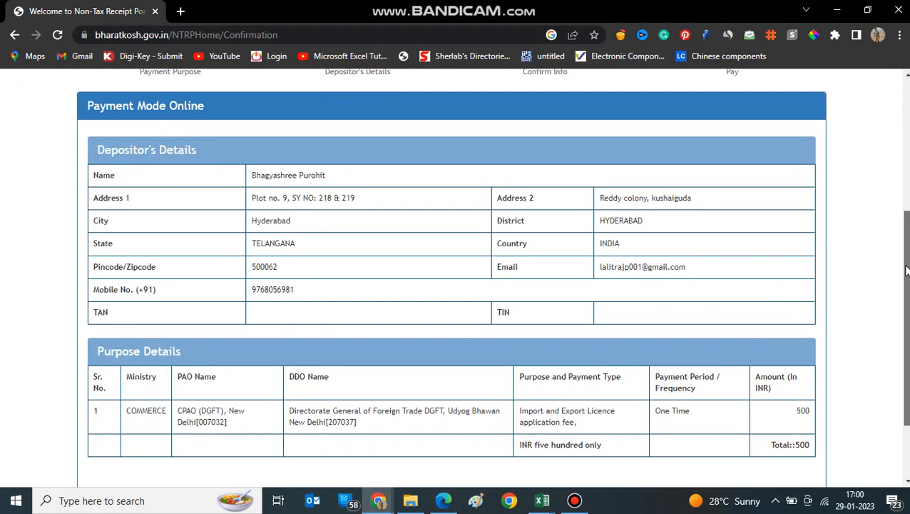
# Confirm the depositor details and the Rs. 500 import-export licence fee
pyautogui.moveTo(906, 269); pyautogui.dragTo(906, 274)
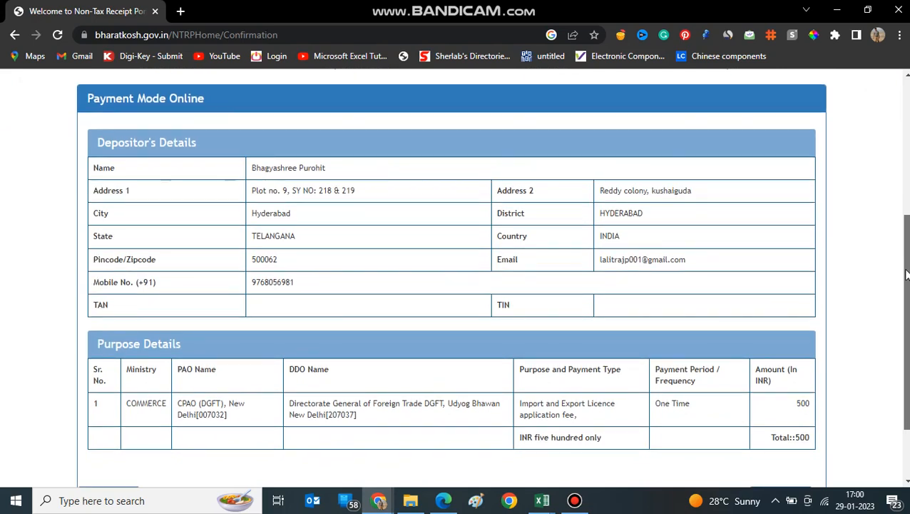
pyautogui.scroll(-2, 906, 275)
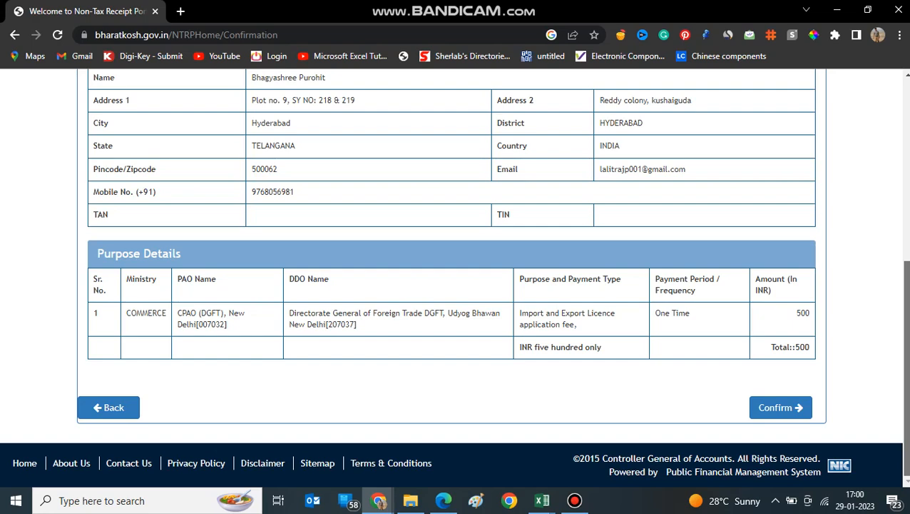
pyautogui.scroll(1, 456, 279)
pyautogui.scroll(-1, 456, 278)
pyautogui.click(780, 408)
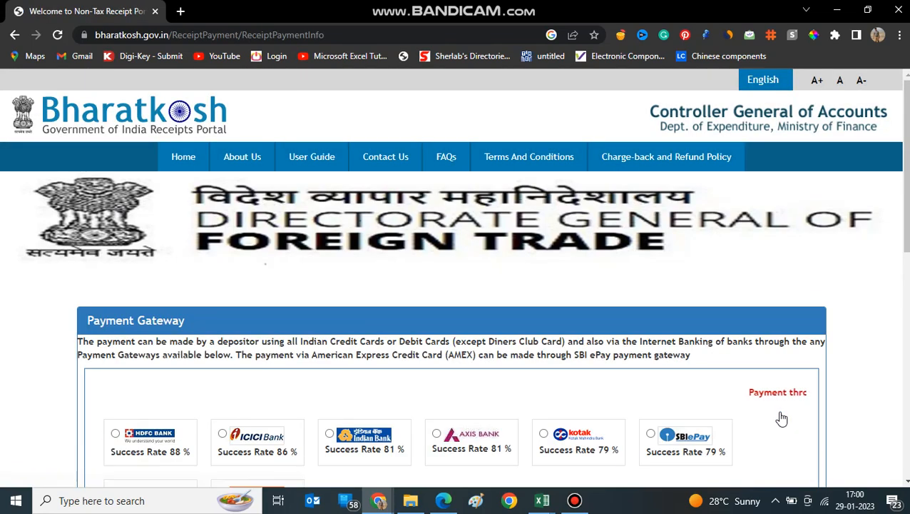
# Scroll through the DGFT e-payment receipt showing the IEC, file number and firm details
pyautogui.scroll(-3, 900, 253)
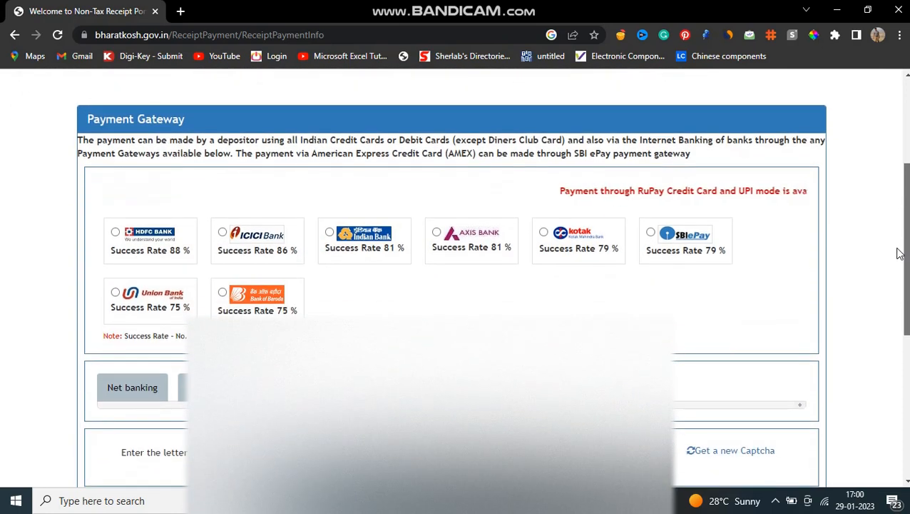
pyautogui.scroll(-1, 899, 271)
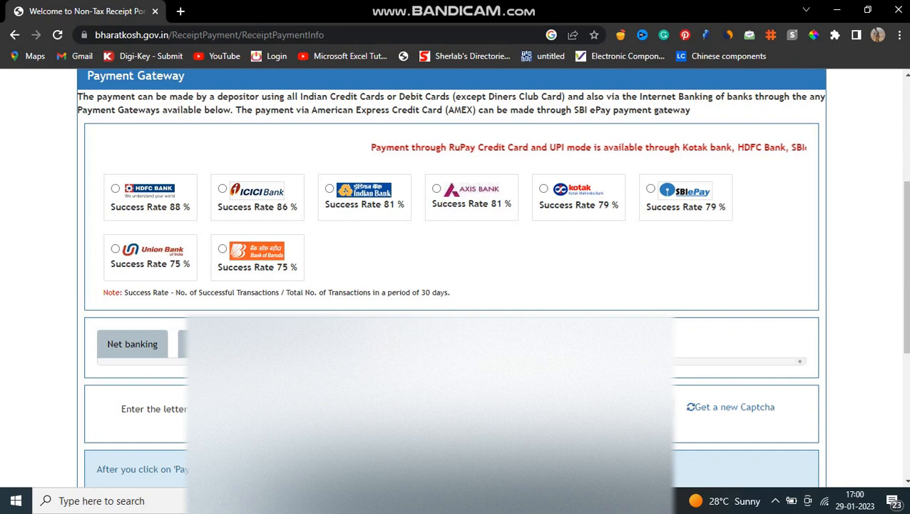
pyautogui.scroll(-1, 457, 286)
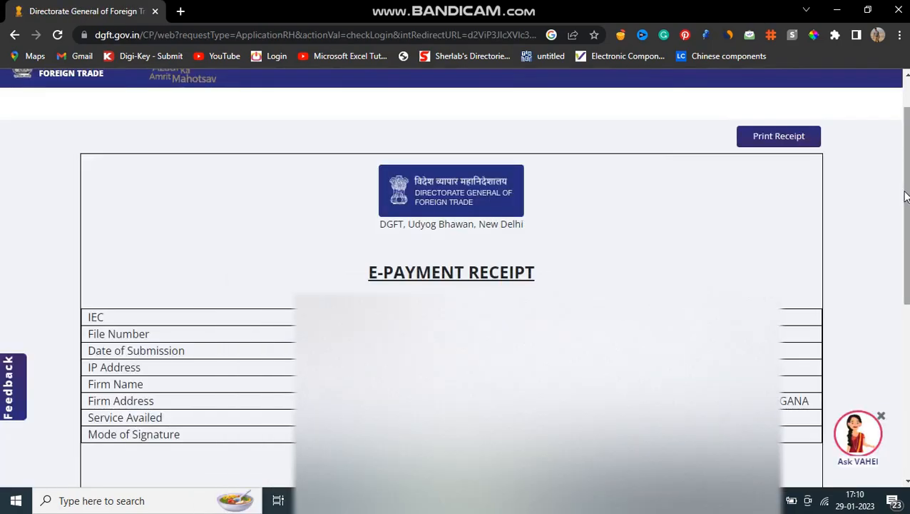
pyautogui.moveTo(907, 206); pyautogui.dragTo(908, 270)
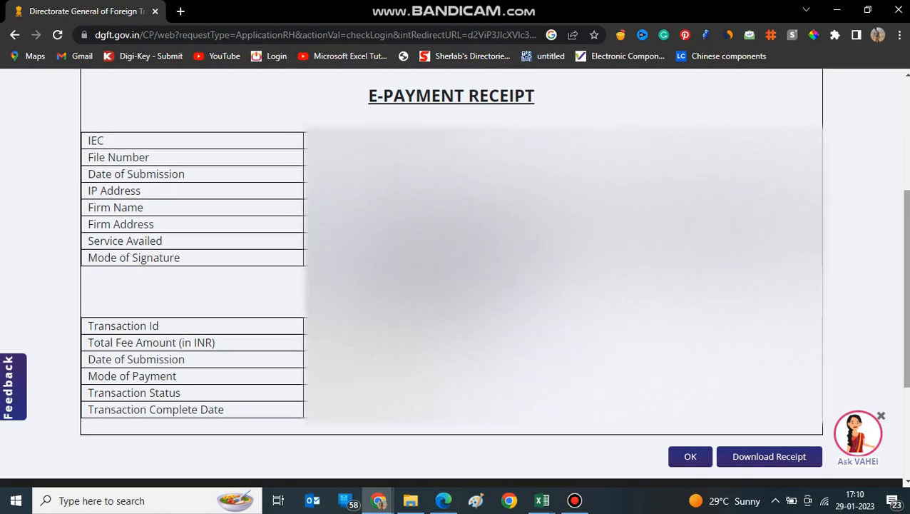
pyautogui.click(574, 500)
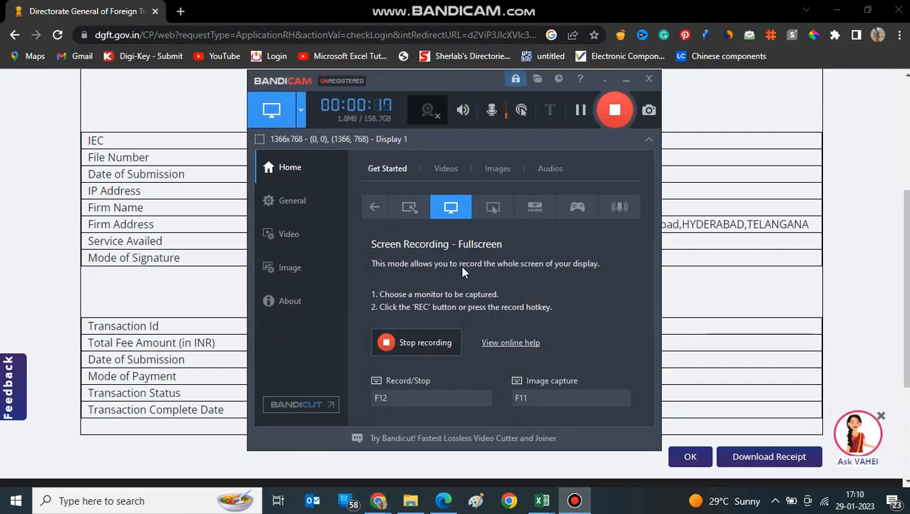